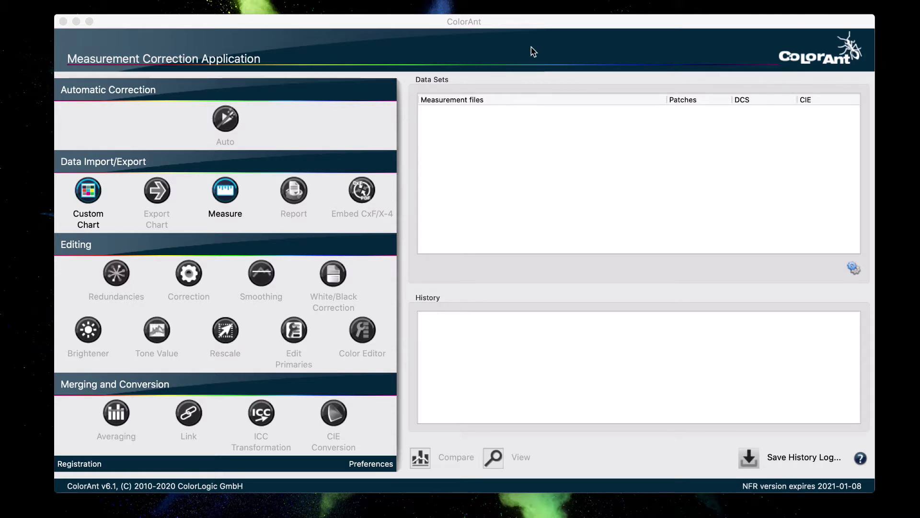
Generate a Large 90-patch CMYK Linearization custom chart.
left_click(91, 195)
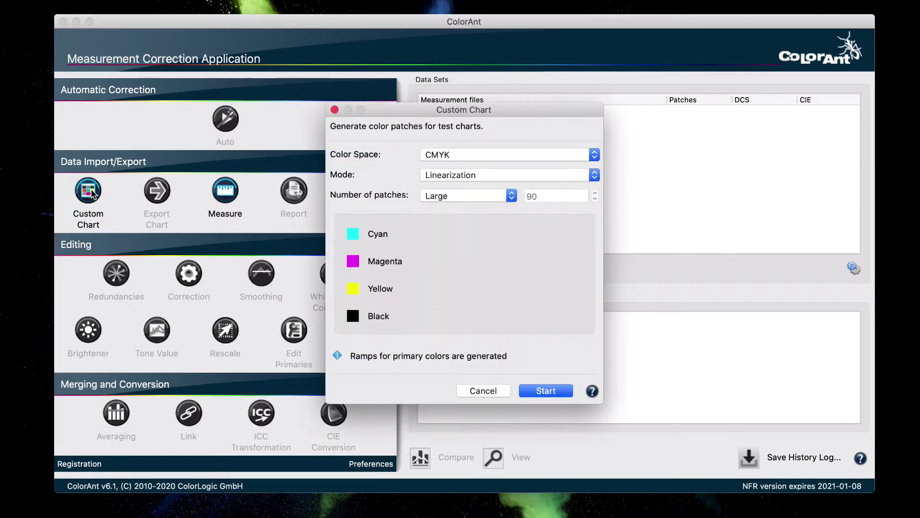
left_click(487, 159)
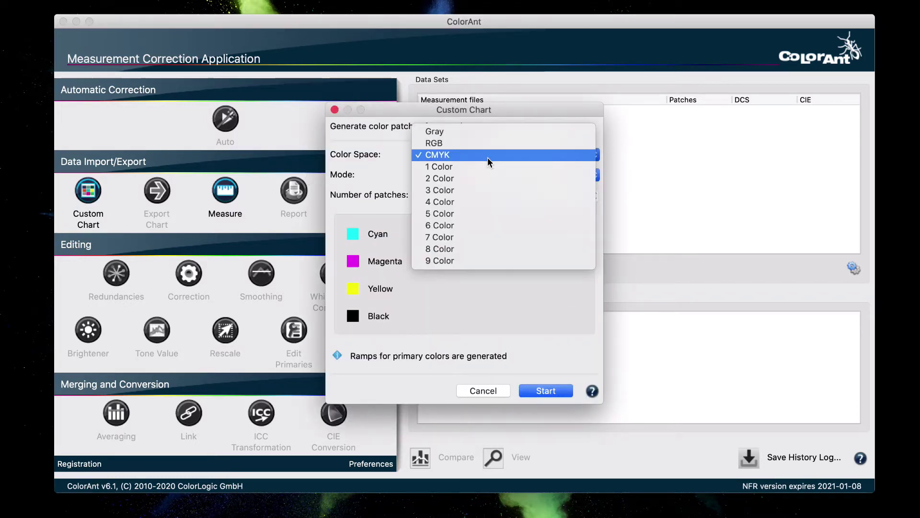
left_click(457, 152)
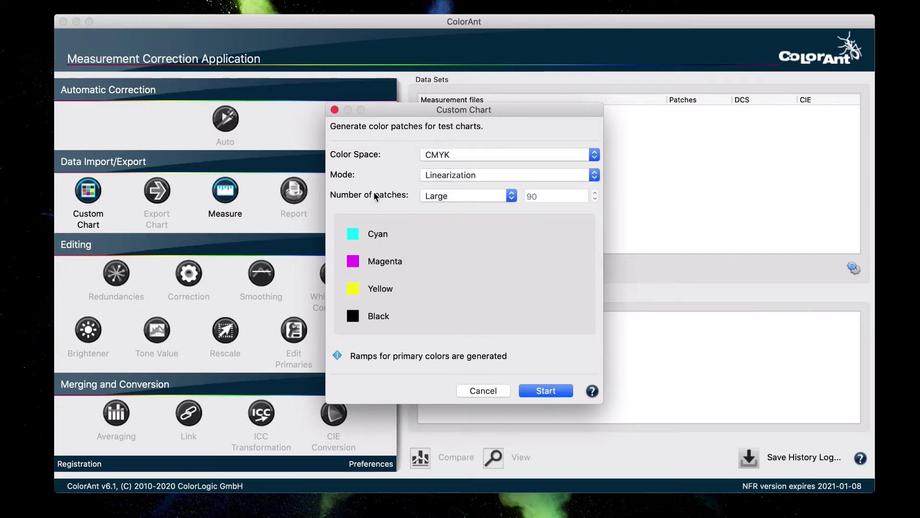
left_click(484, 176)
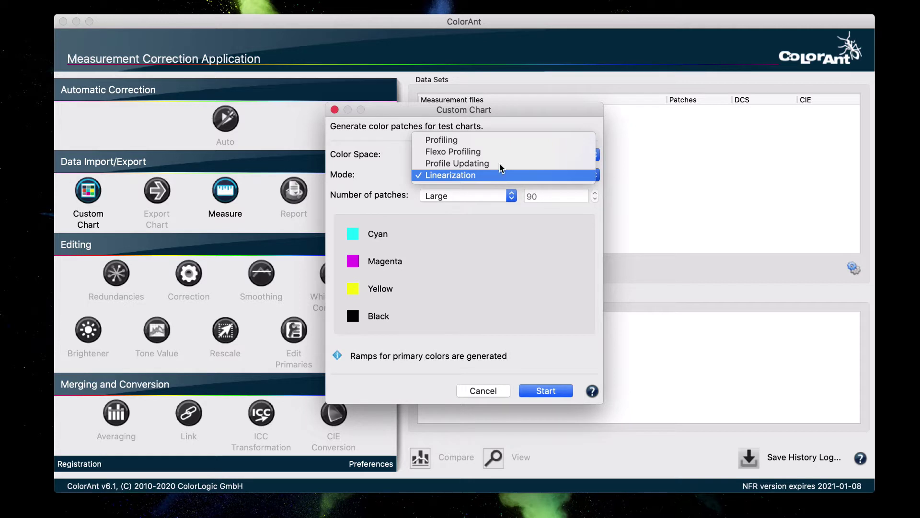
left_click(503, 176)
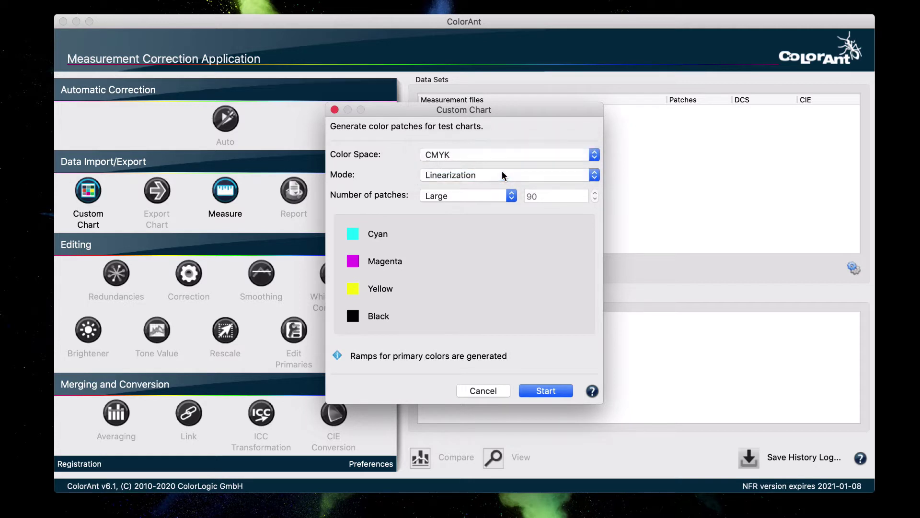
left_click(488, 196)
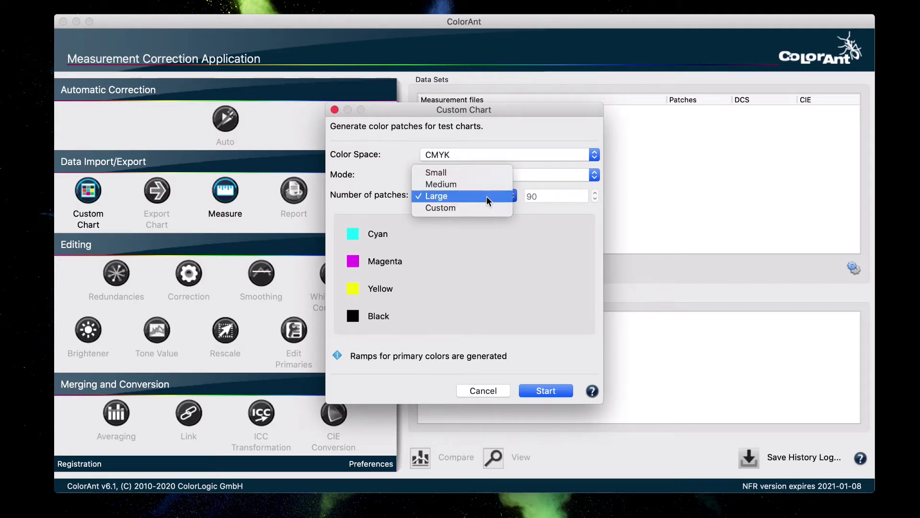
left_click(487, 196)
left_click(547, 391)
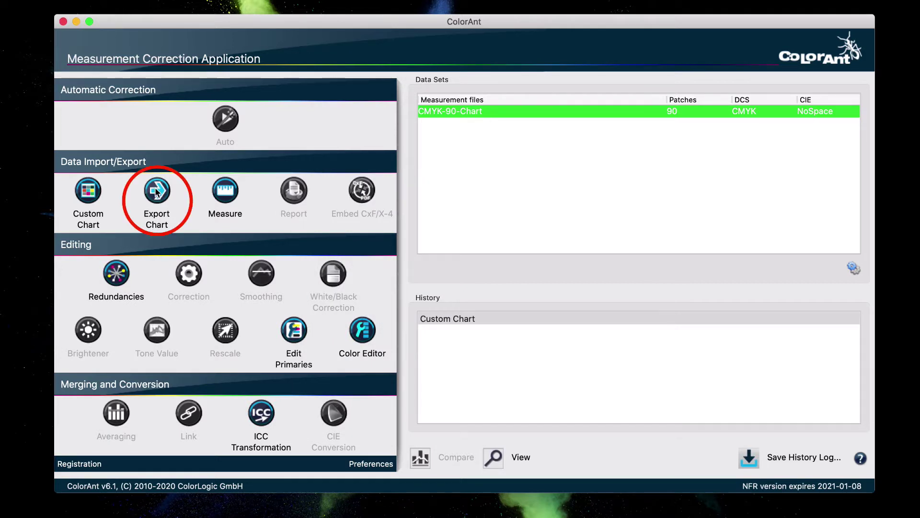
Export the chart as CMYK-90-Chart.tif with the Barbieri SpectroLFP linearization preset.
left_click(167, 195)
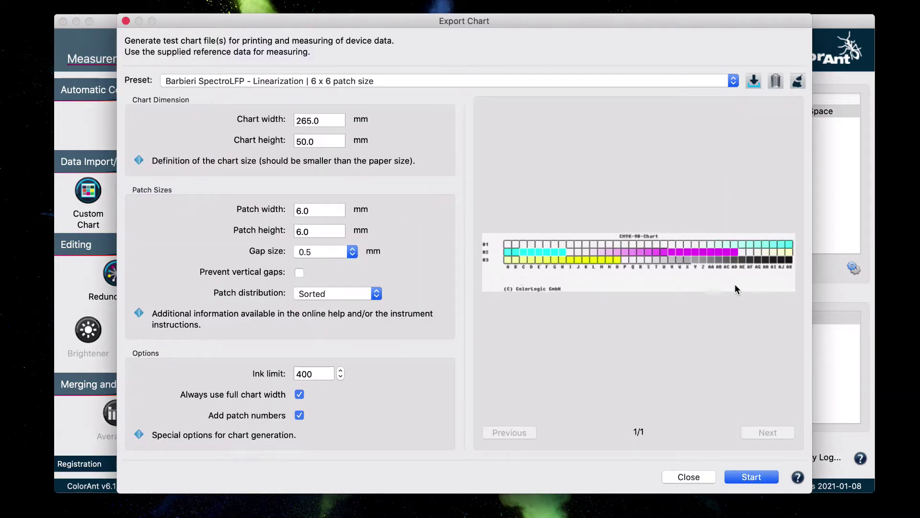
left_click(268, 81)
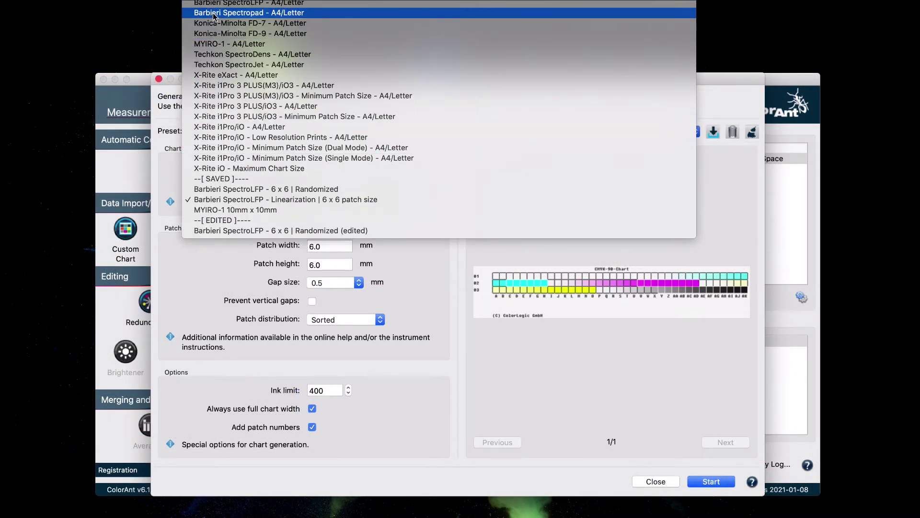
left_click(170, 175)
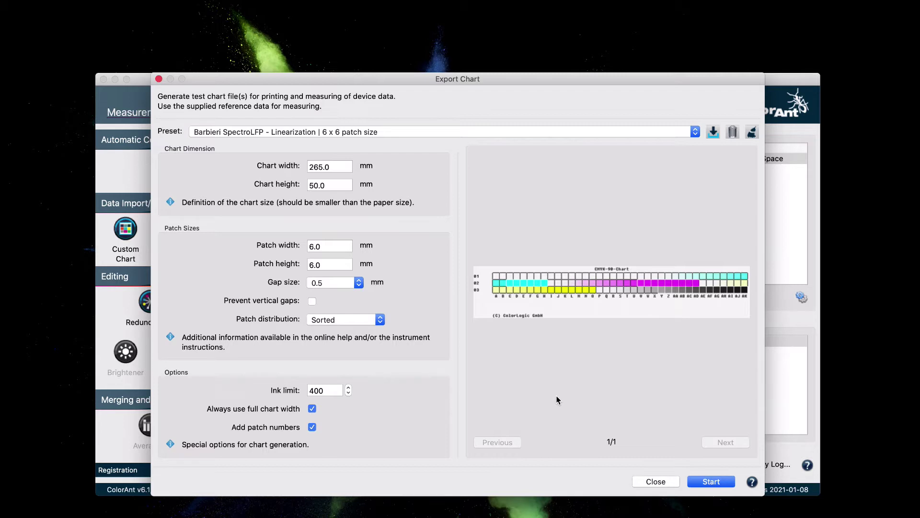
left_click(713, 482)
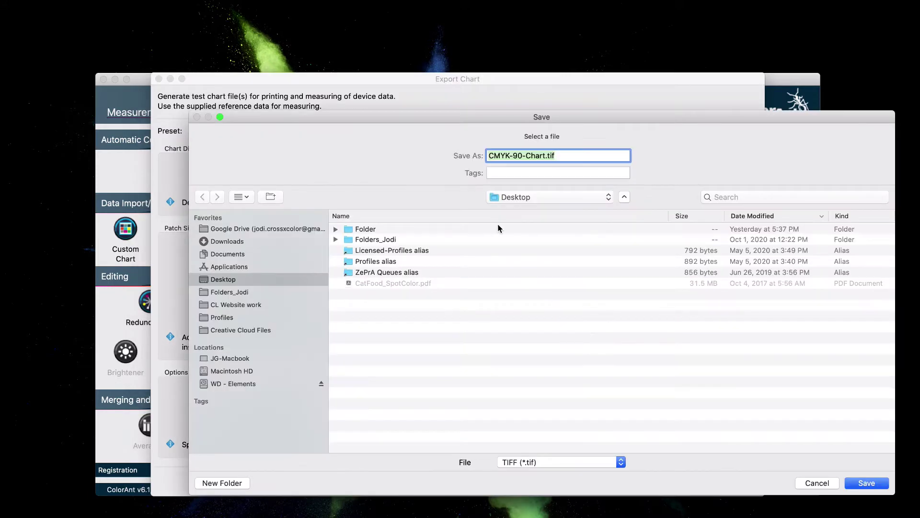
left_click(538, 462)
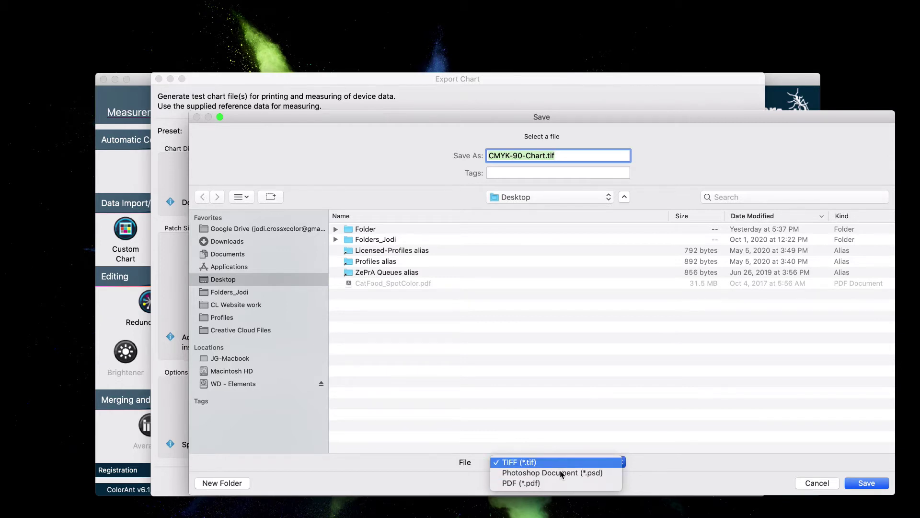
left_click(846, 454)
left_click(866, 483)
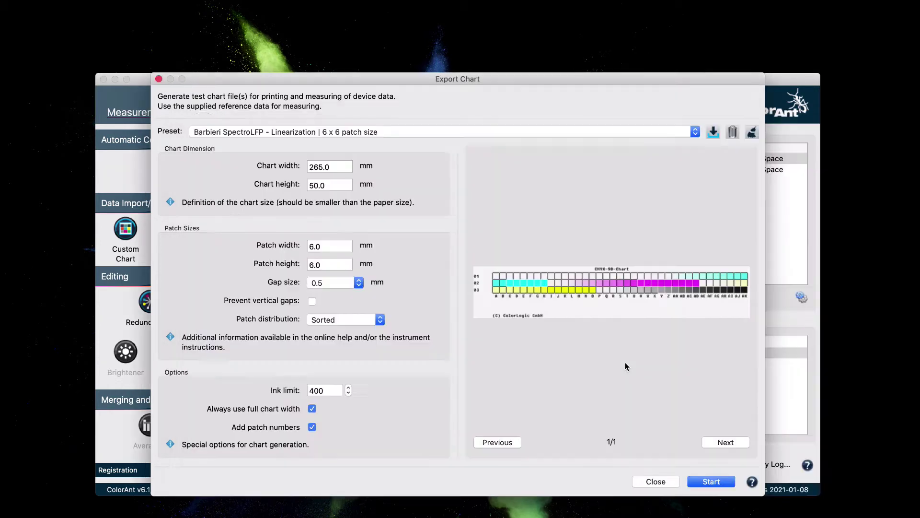
left_click(656, 482)
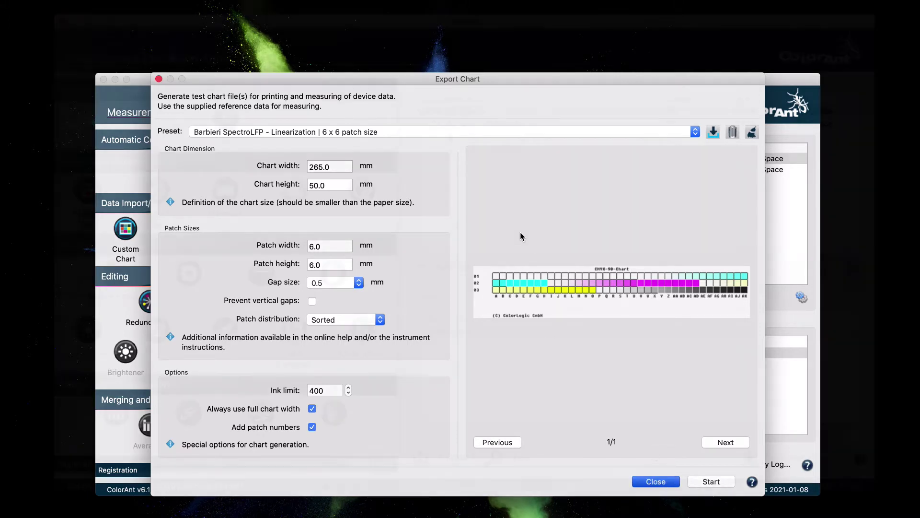
left_click(444, 125)
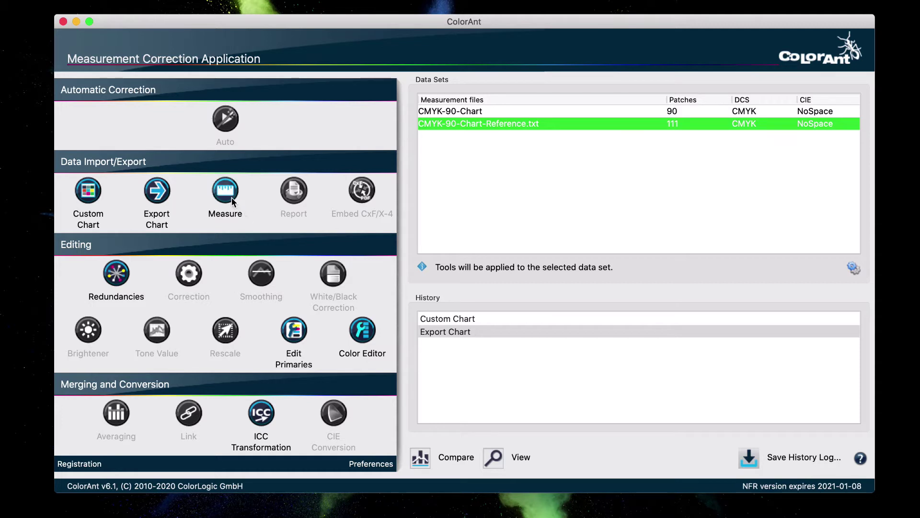
left_click(224, 211)
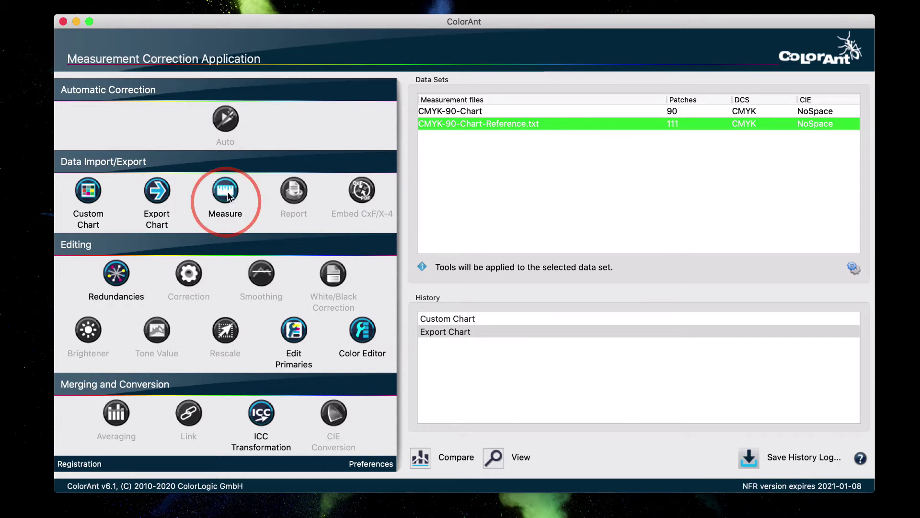
Replace the CMYK-90-Chart-Reference.txt data set with the Epson x900 unlinearized measurements.
key("BackSpace")
left_click_drag(0, 202, 543, 145)
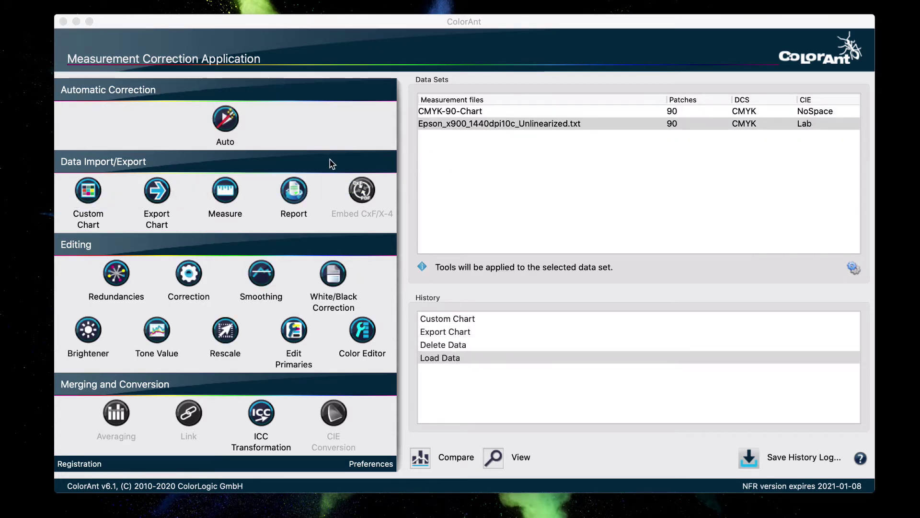
left_click(452, 128)
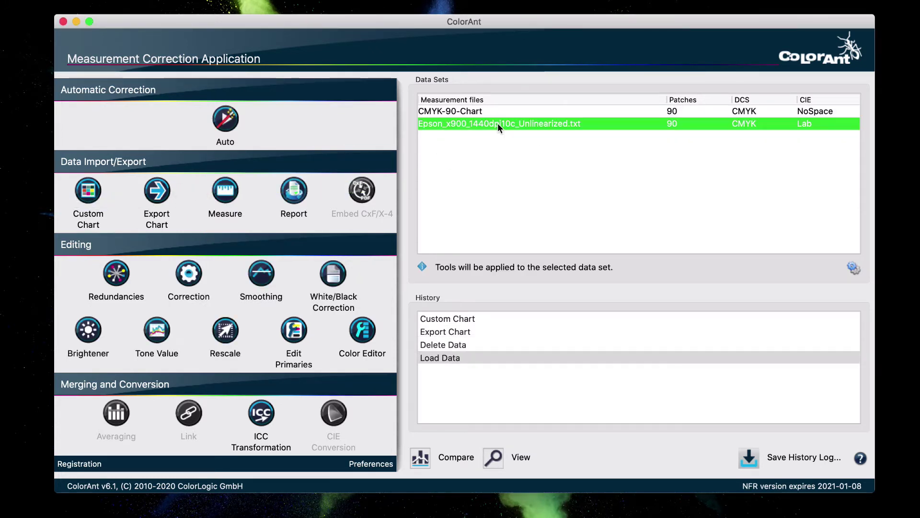
Save the Epson measurements as a text file and switch to CoPrA 7.
right_click(525, 124)
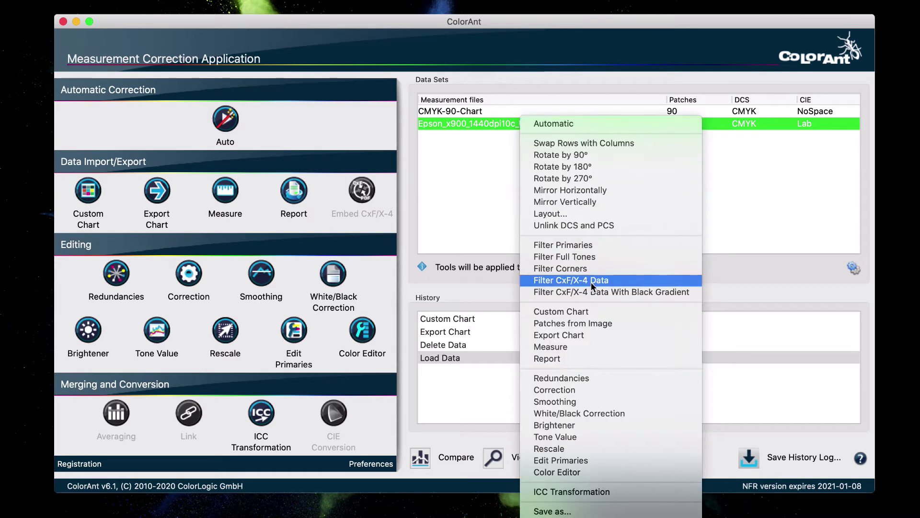
key("Escape")
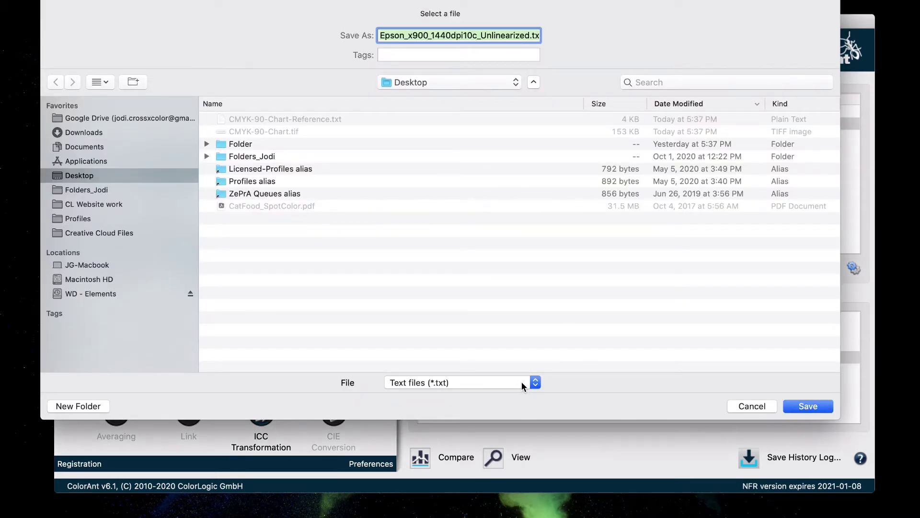
left_click(522, 385)
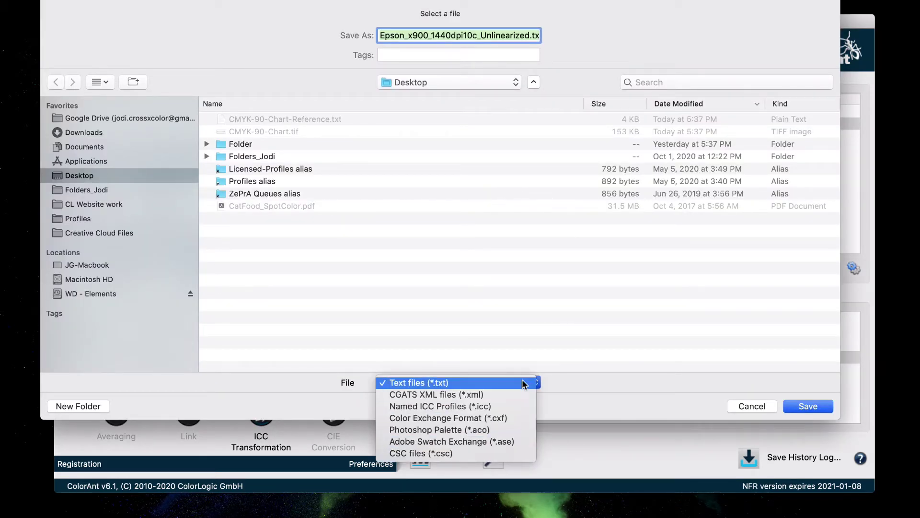
left_click(525, 383)
left_click(807, 406)
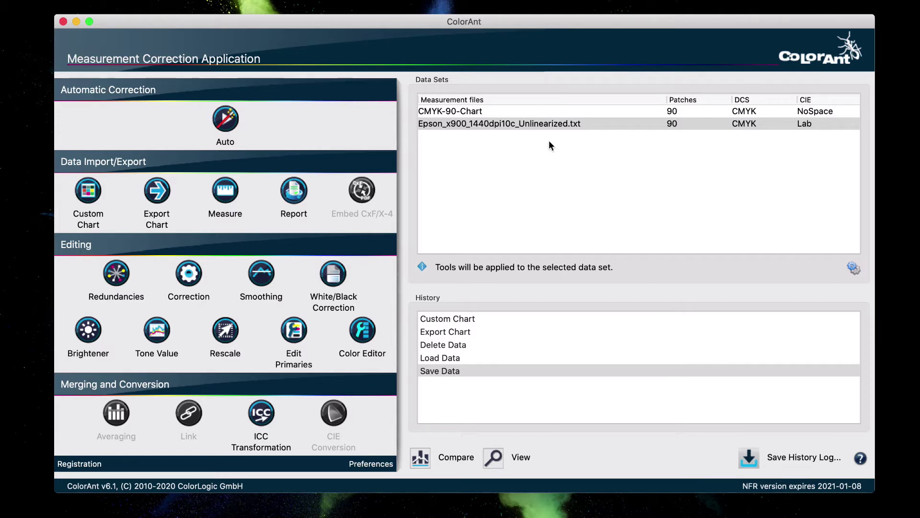
left_click(617, 509)
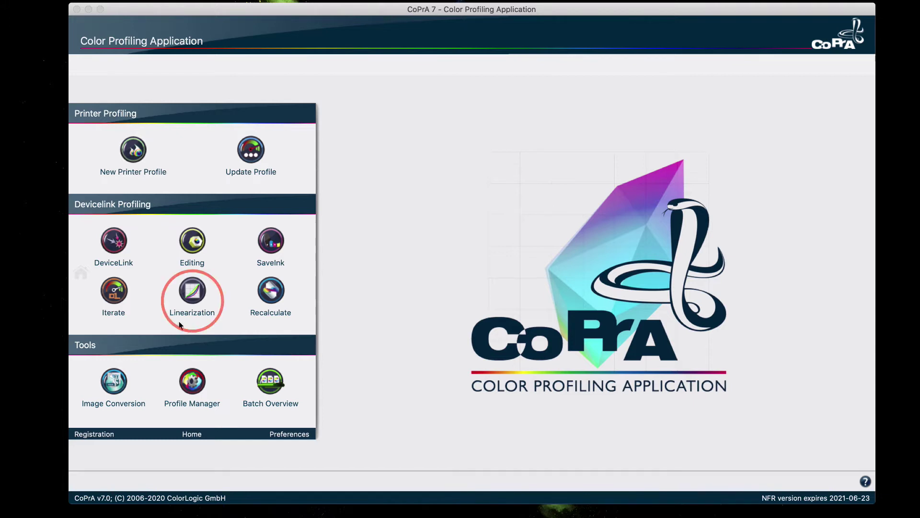
Load Epson_x900_1440dpi10c_Unlinearized.txt into Linearization, showing its 90 measured patches.
left_click(194, 295)
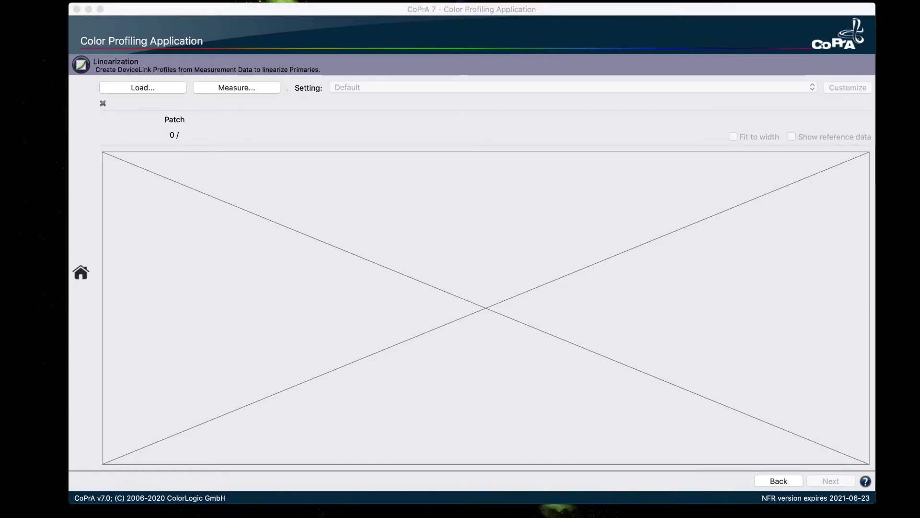
left_click_drag(0, 261, 475, 283)
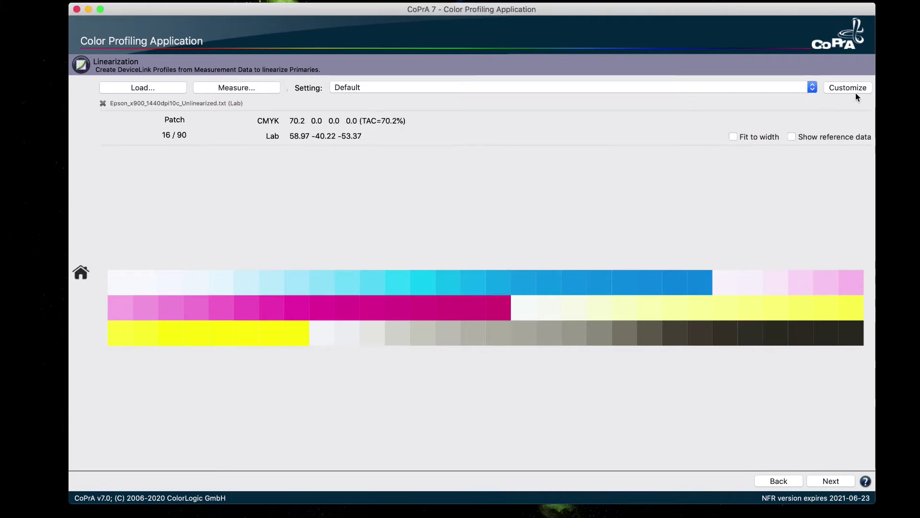
Keep the ISO20654 automatic channel limit calculation mode and review the calculated CMYK curves.
left_click(857, 90)
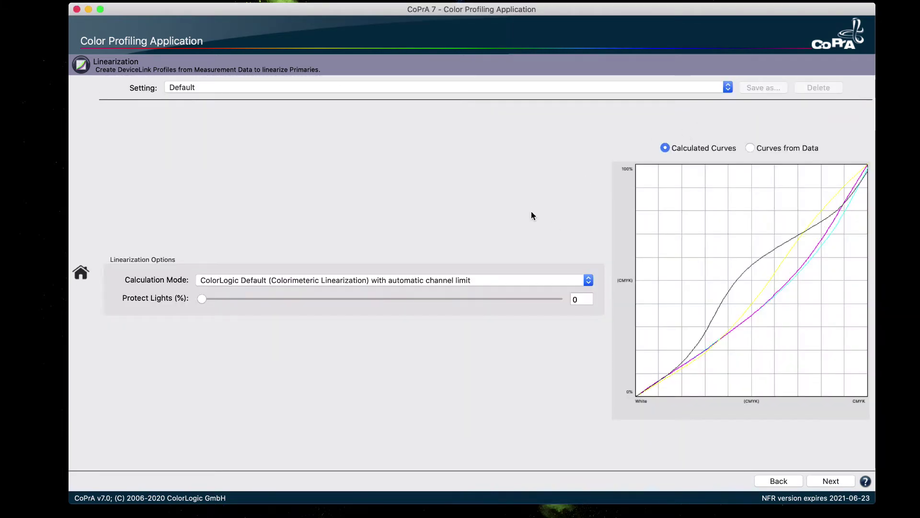
left_click(532, 279)
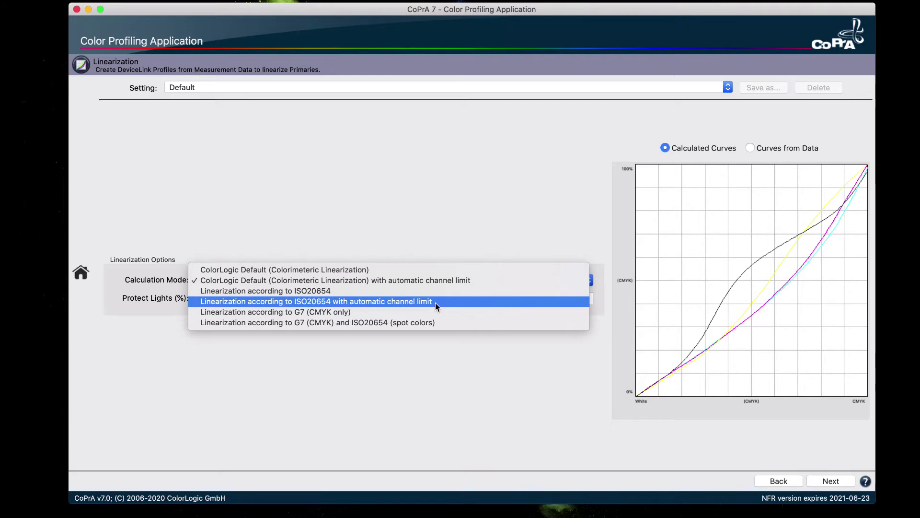
key("Escape")
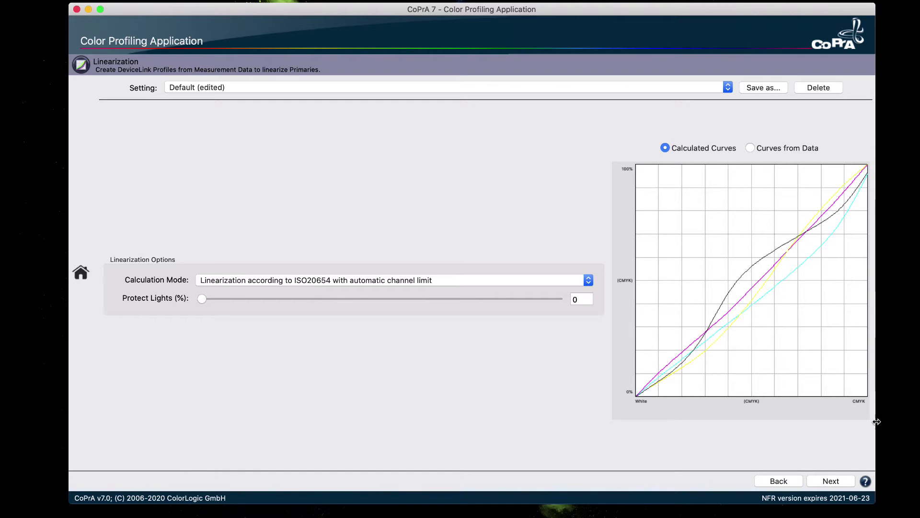
Save the profile as Epson_x900_1440dpi10c_ISO20654_AutoChannelLimit.icc and return home.
left_click(841, 483)
left_click_drag(345, 219, 454, 219)
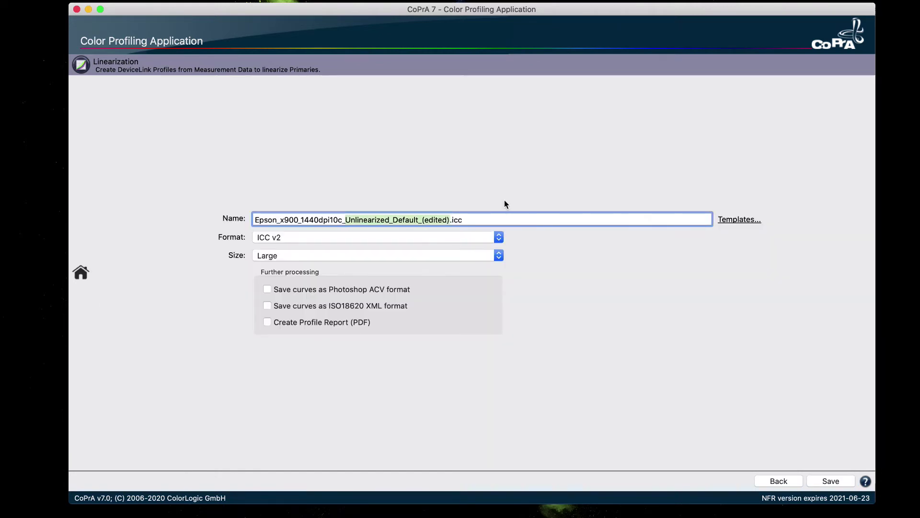
type("ISO20654_AutoChannelL")
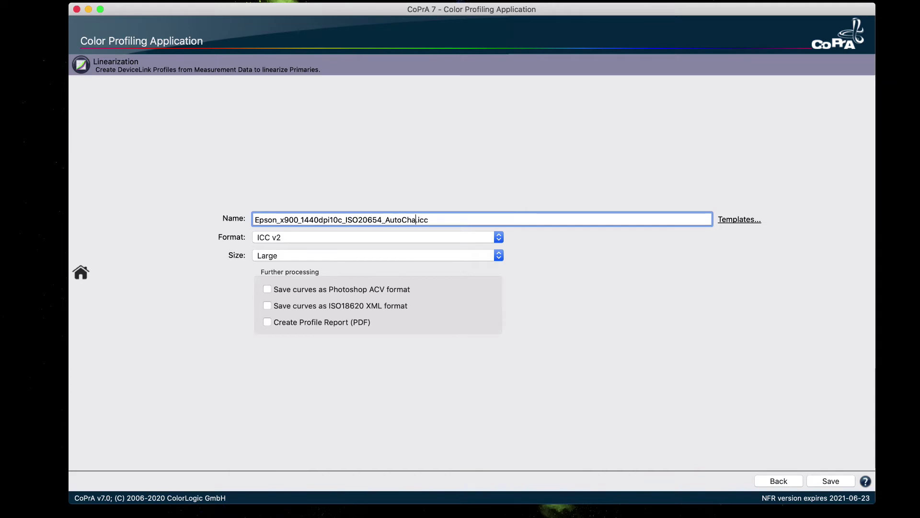
type("imit")
left_click(829, 479)
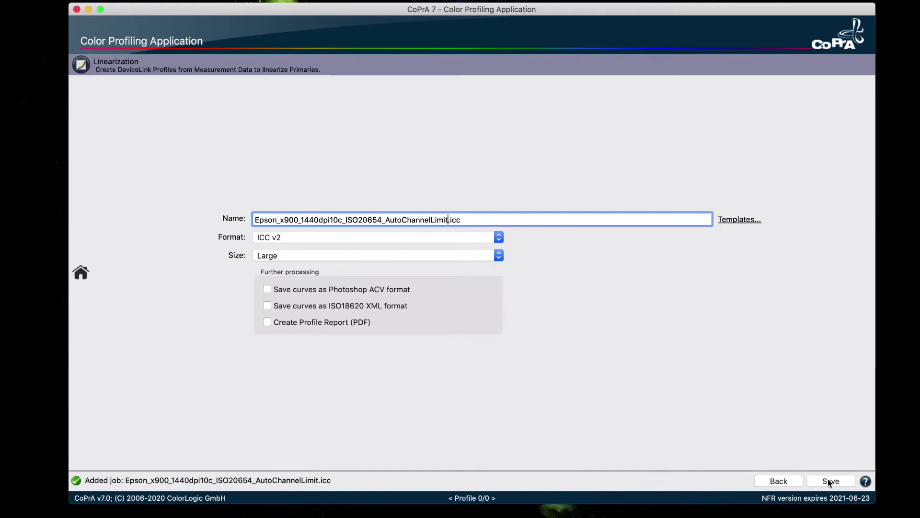
left_click(833, 181)
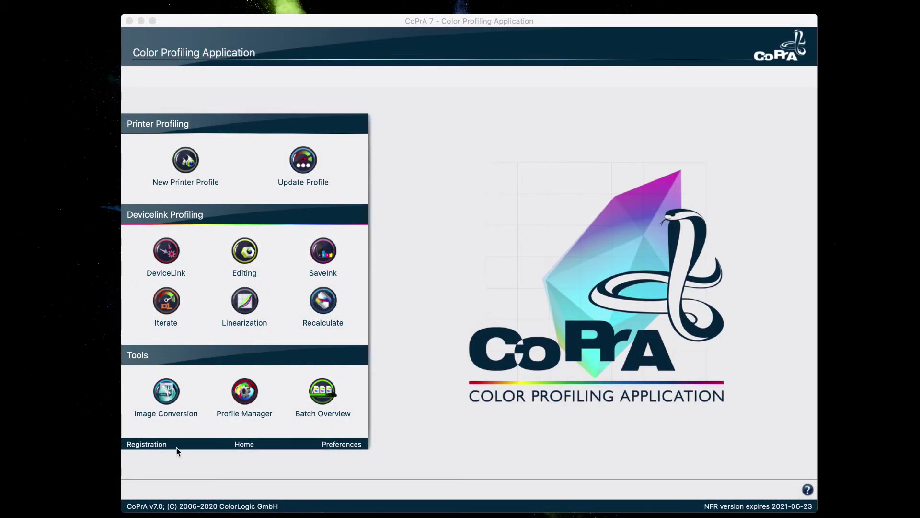
Convert the first CMYK-1800 chart page with Epson_x900_CMYK_ISO20654_Linearized.icc and save it as TIFF.
left_click(168, 397)
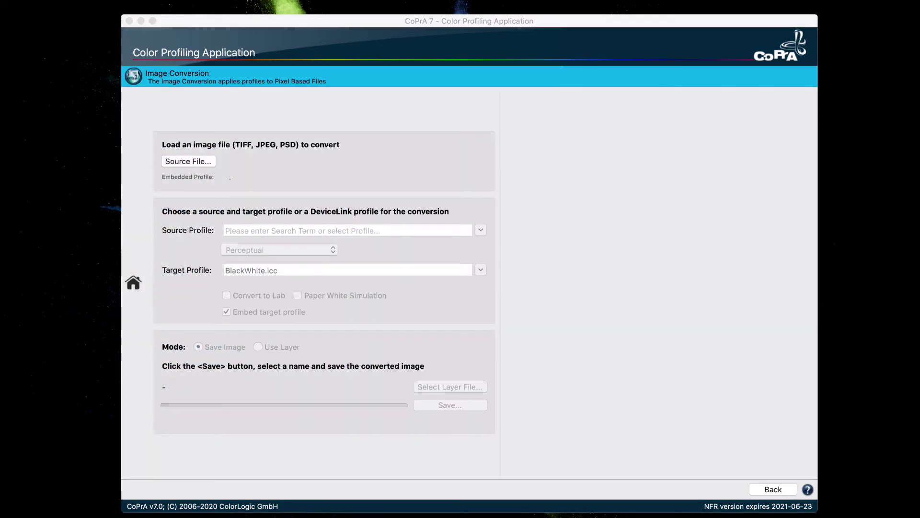
left_click_drag(41, 161, 189, 162)
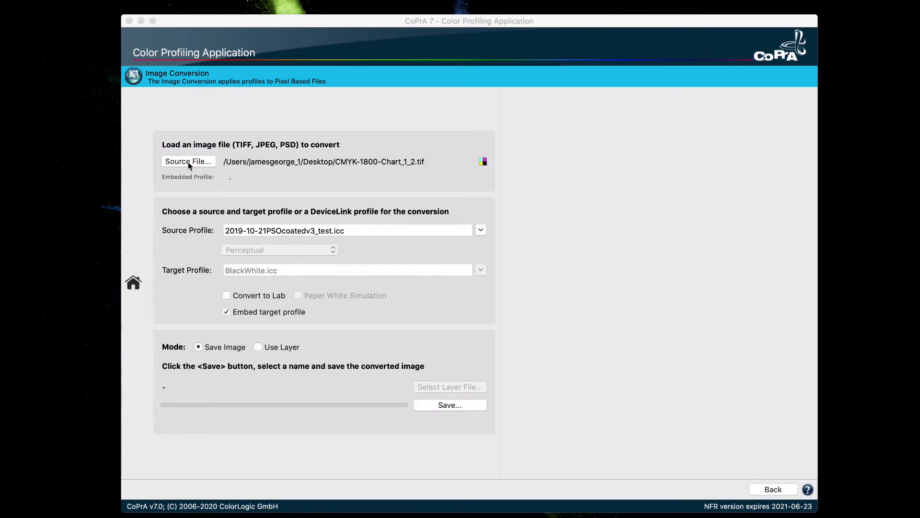
left_click(262, 233)
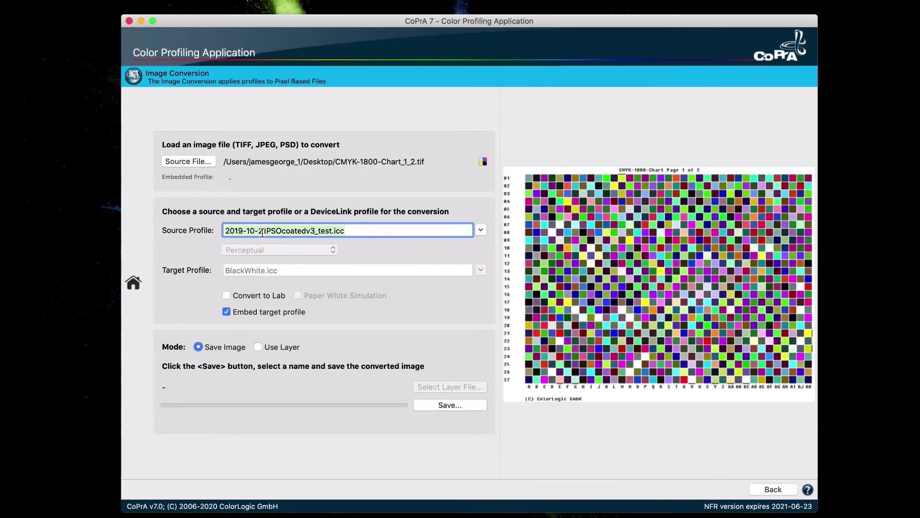
type("Ep")
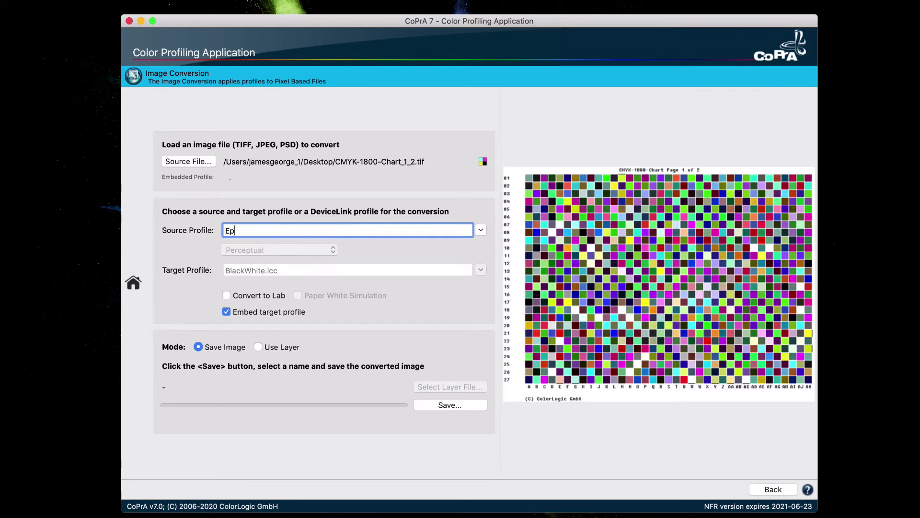
type("son")
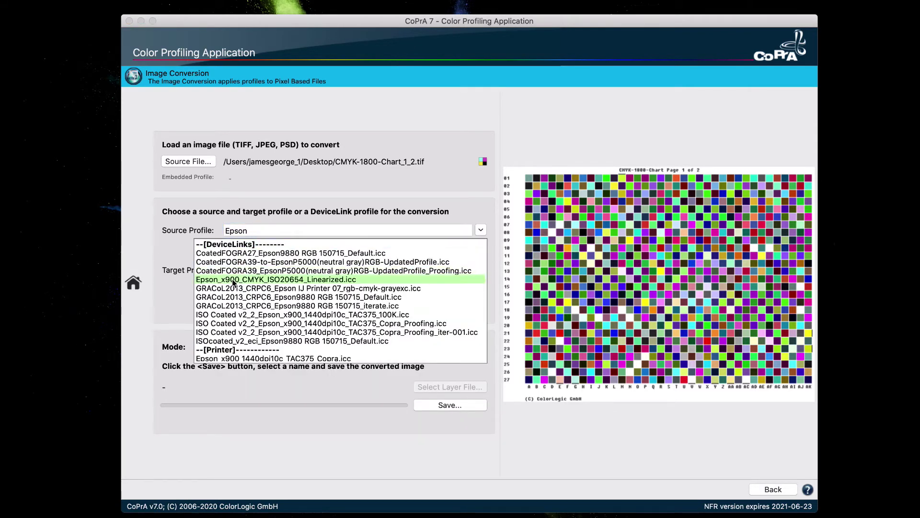
left_click(233, 280)
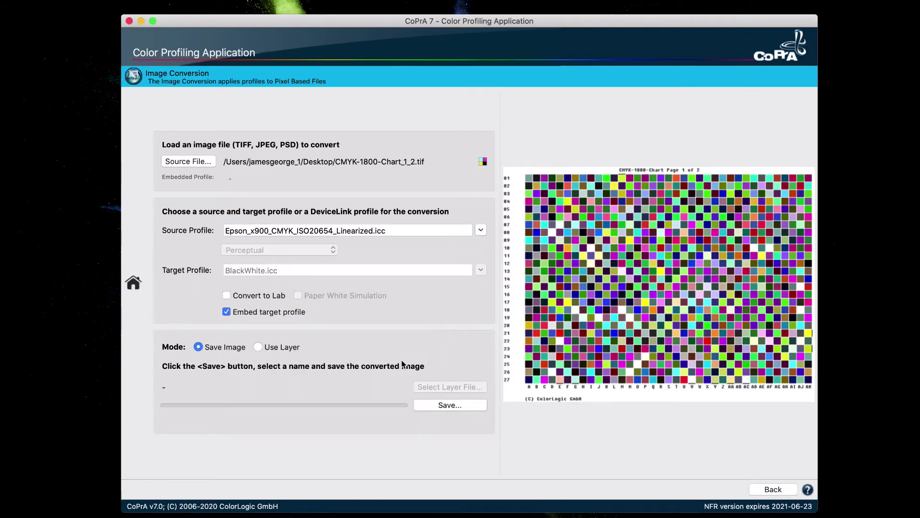
left_click(455, 405)
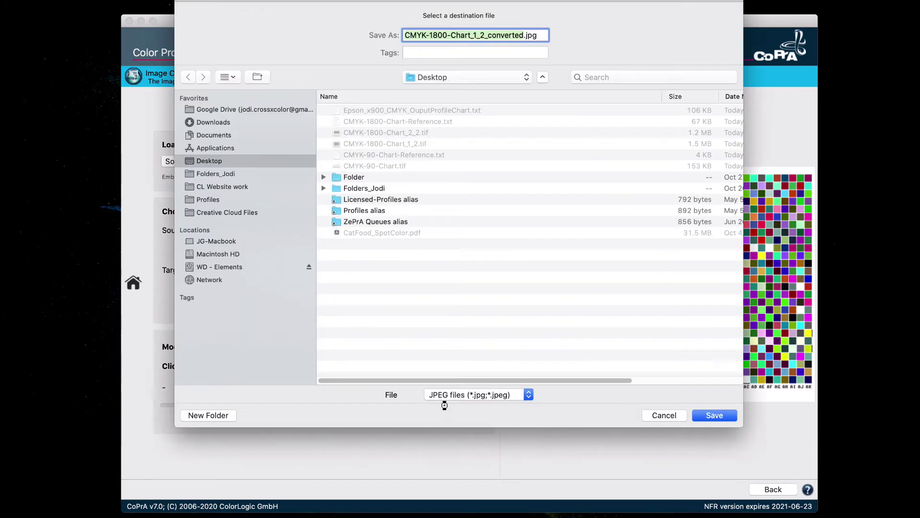
left_click(489, 395)
left_click(678, 424)
left_click(716, 415)
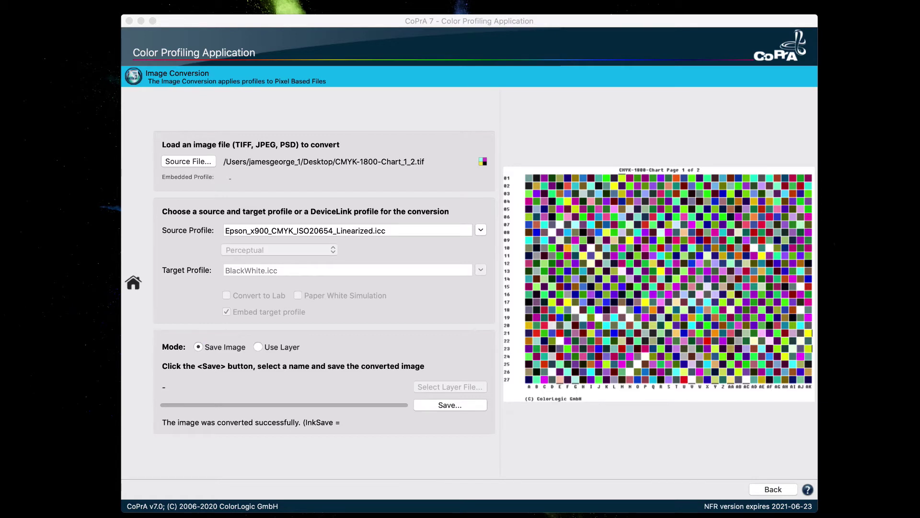
Convert CMYK-1800-Chart_2_2.tif the same way, saving CMYK-1800-Chart_2_2_converted.tif.
left_click_drag(2, 248, 192, 162)
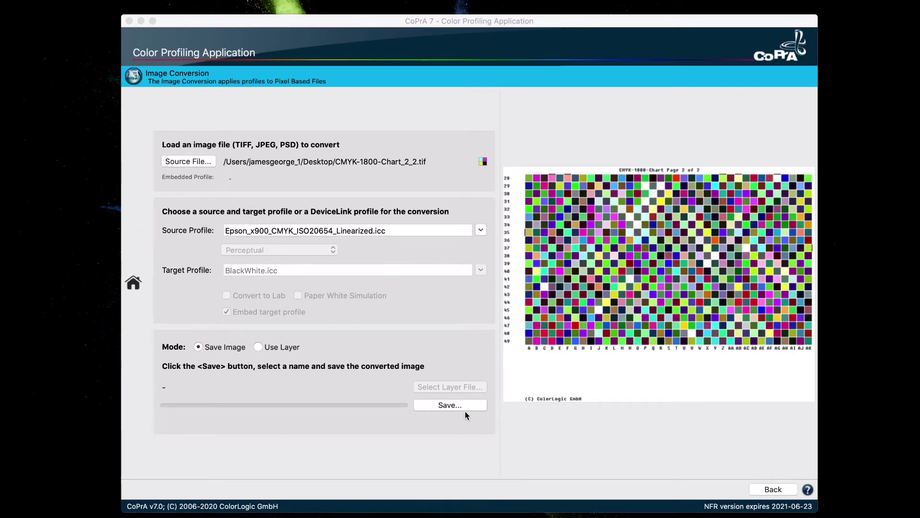
left_click(452, 405)
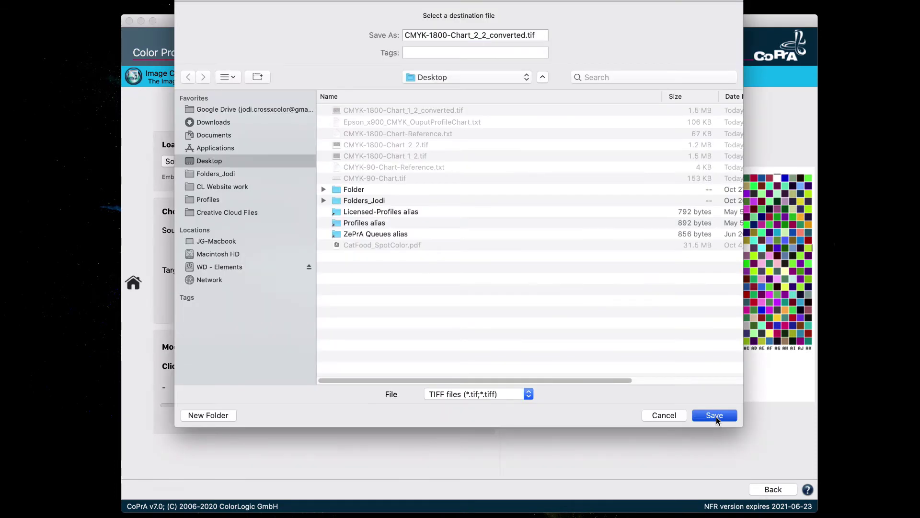
left_click(714, 415)
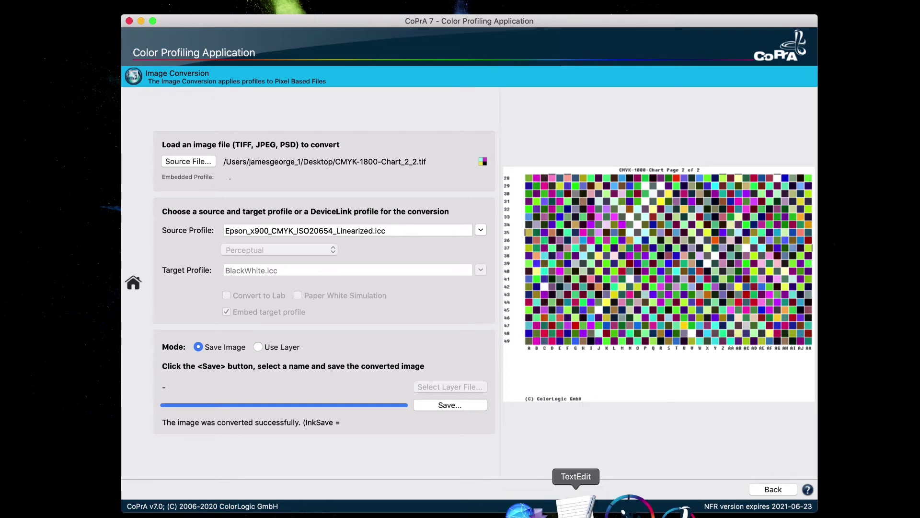
Bring the ColorAnt data sets window to the front and activate it.
left_click(620, 507)
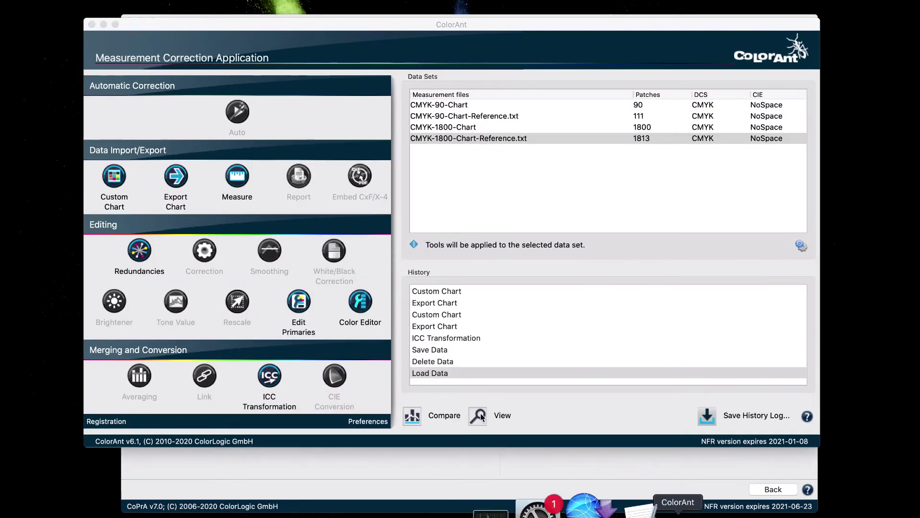
left_click(449, 139)
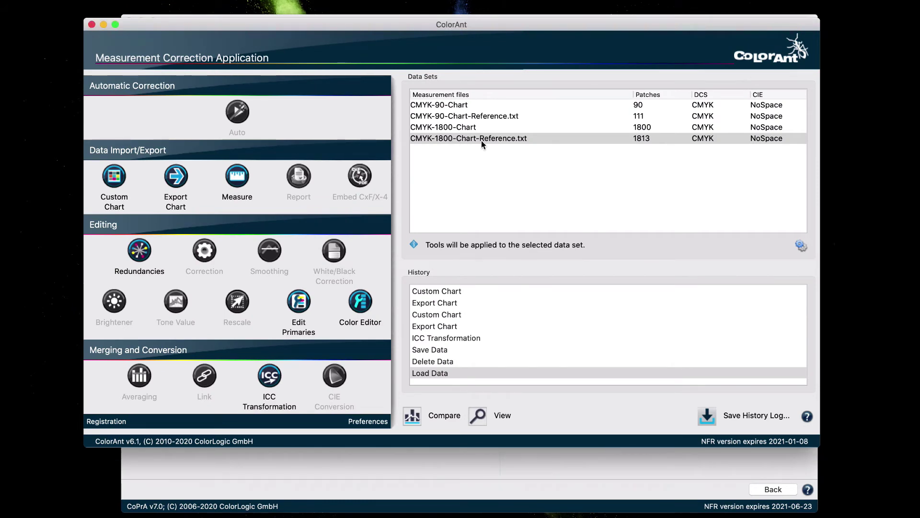
left_click(240, 179)
Start a new printer profile from Epson_x900_CMYK_OuputProfileChart.txt (1813 patches).
left_click(104, 25)
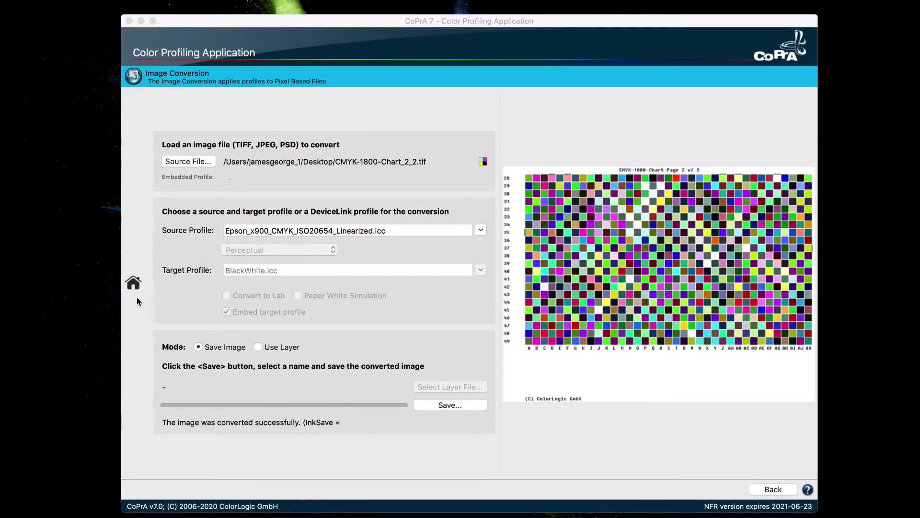
left_click(136, 283)
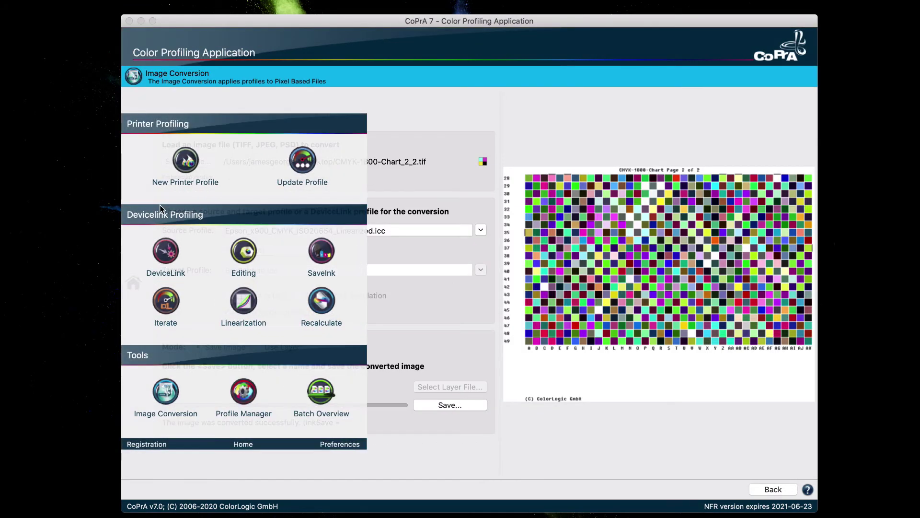
left_click(187, 172)
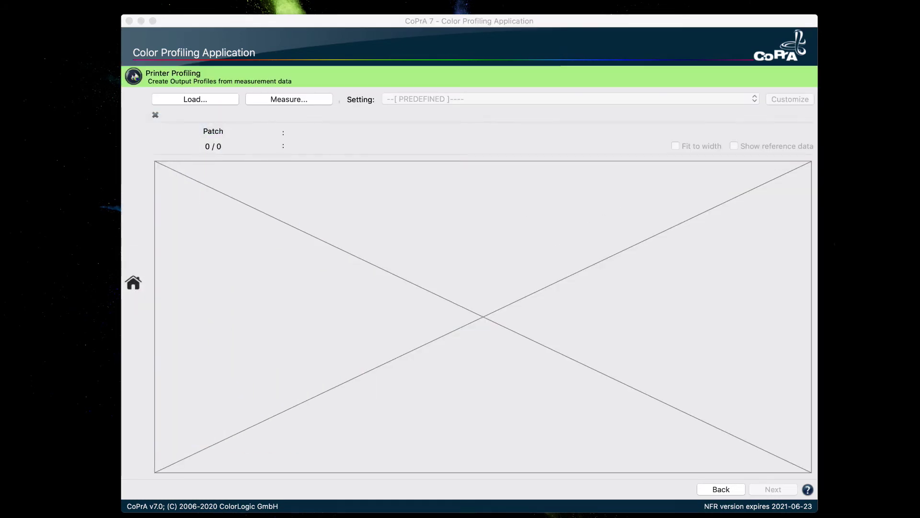
left_click_drag(0, 290, 476, 291)
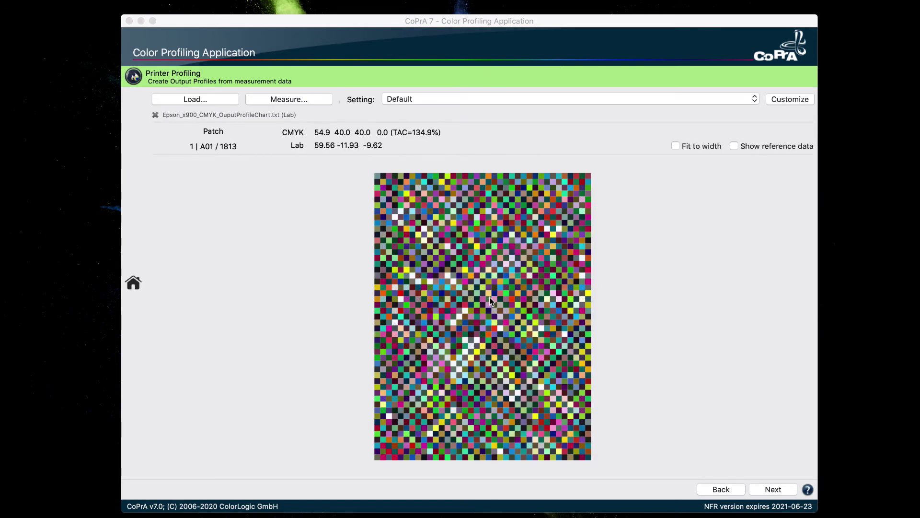
Check a few patches' CMYK and Lab values and apply the InkJet setting.
left_click(490, 297)
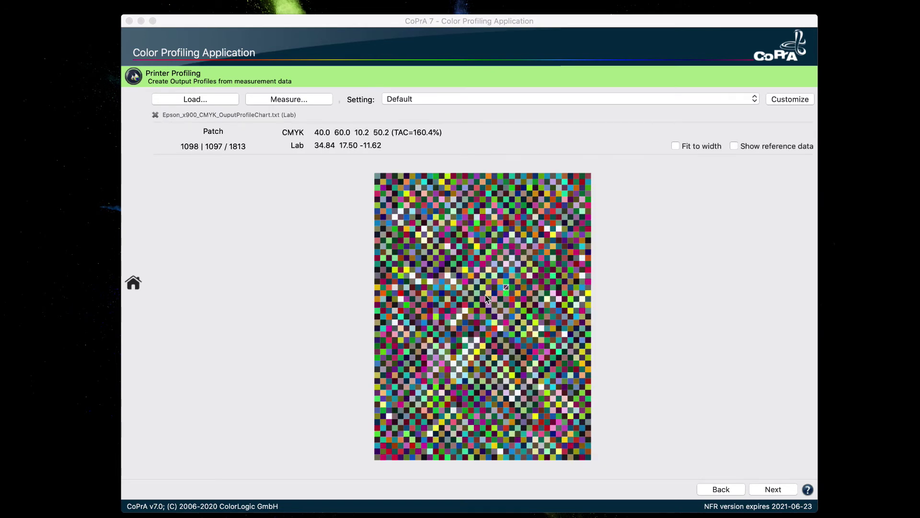
left_click(490, 291)
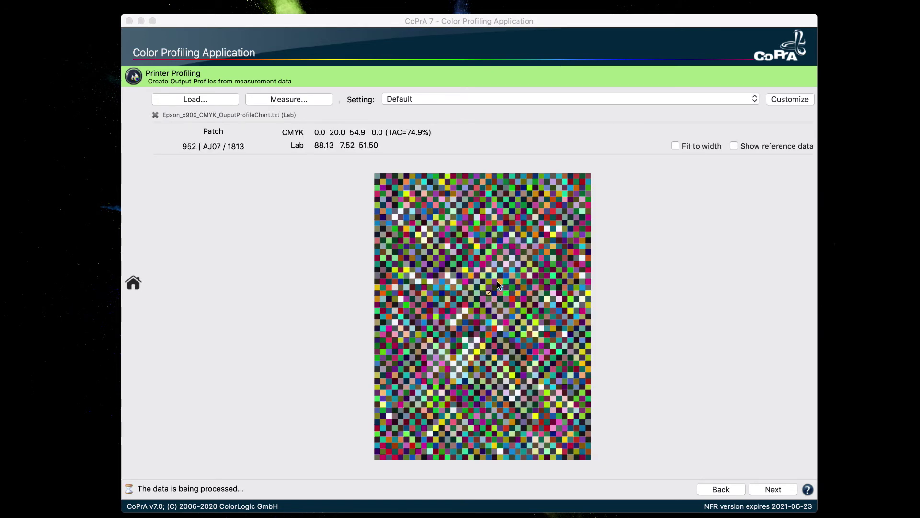
left_click(493, 285)
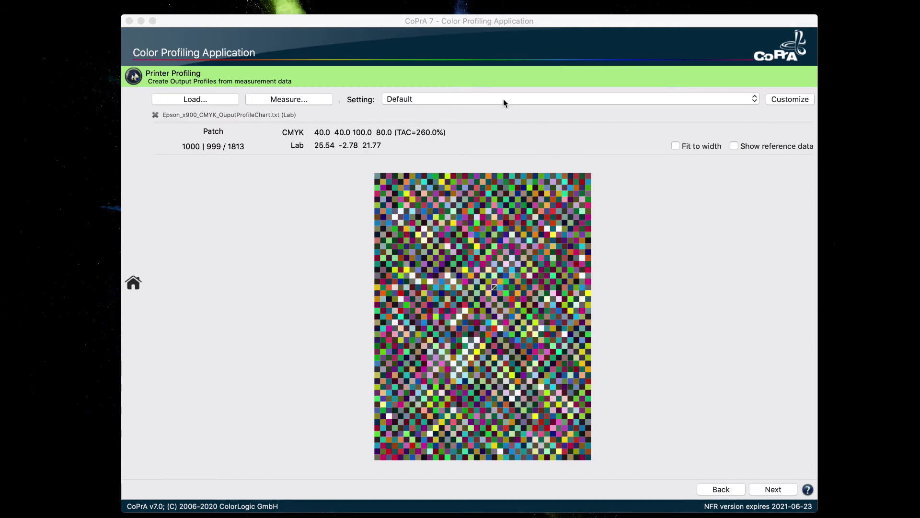
left_click(480, 98)
key("Escape")
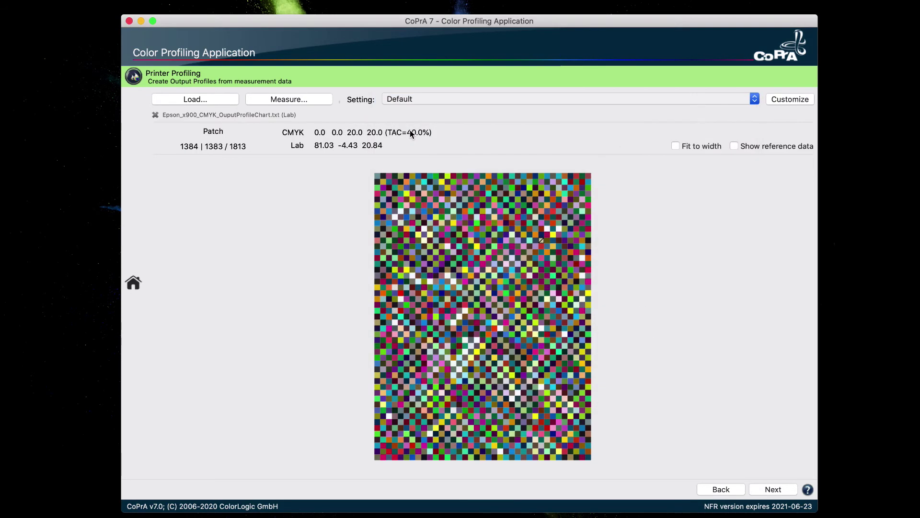
left_click(479, 97)
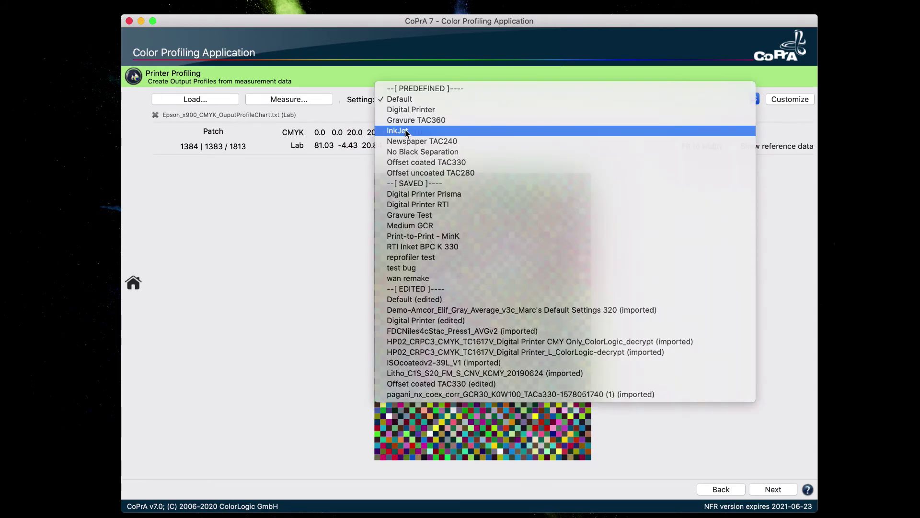
key("Escape")
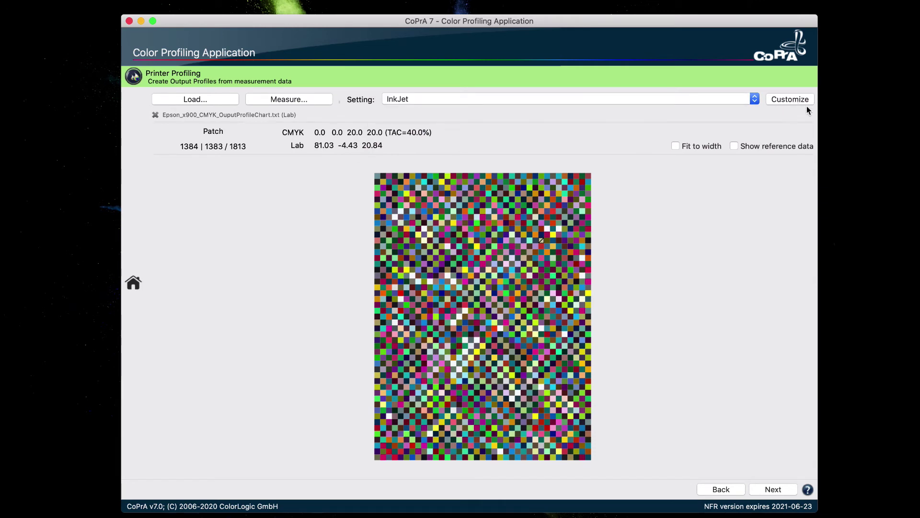
Review the InkJet GCR settings and continue to saving Epson_x900_CMYK_OuputProfileChart_InkJet.icc.
left_click(792, 99)
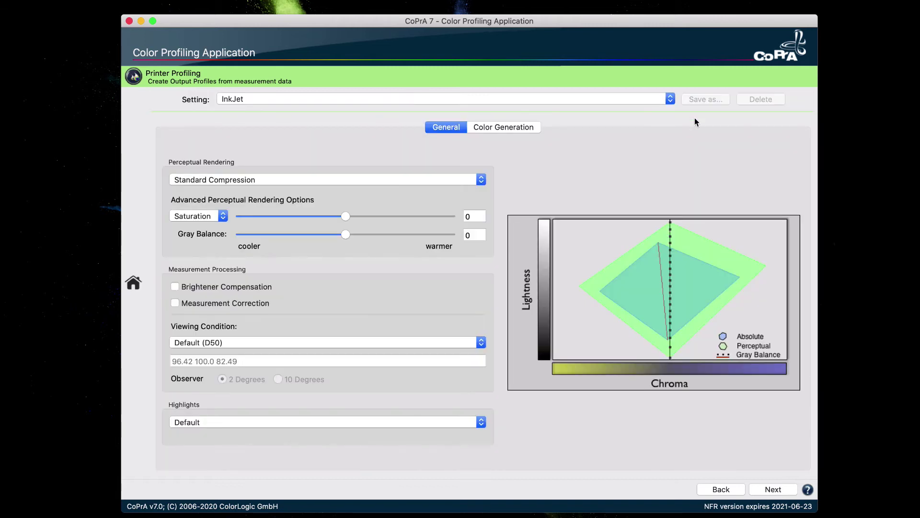
left_click(503, 128)
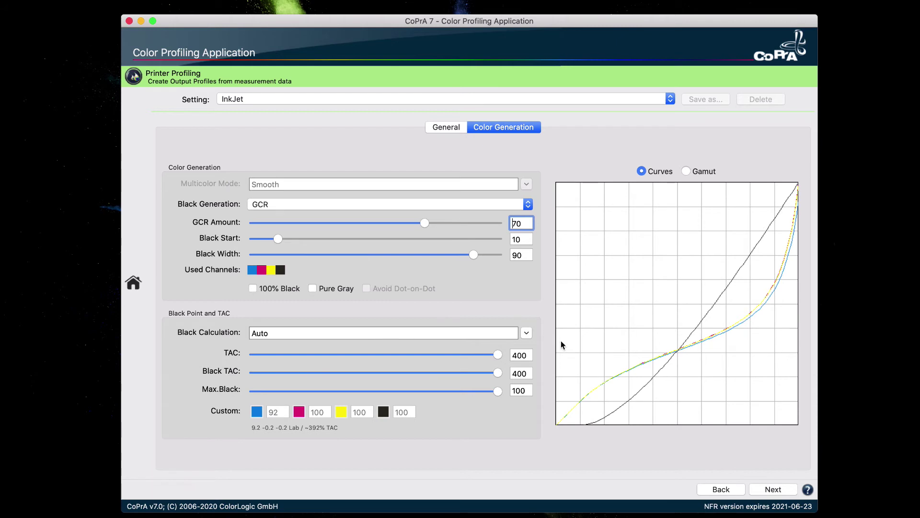
left_click(772, 490)
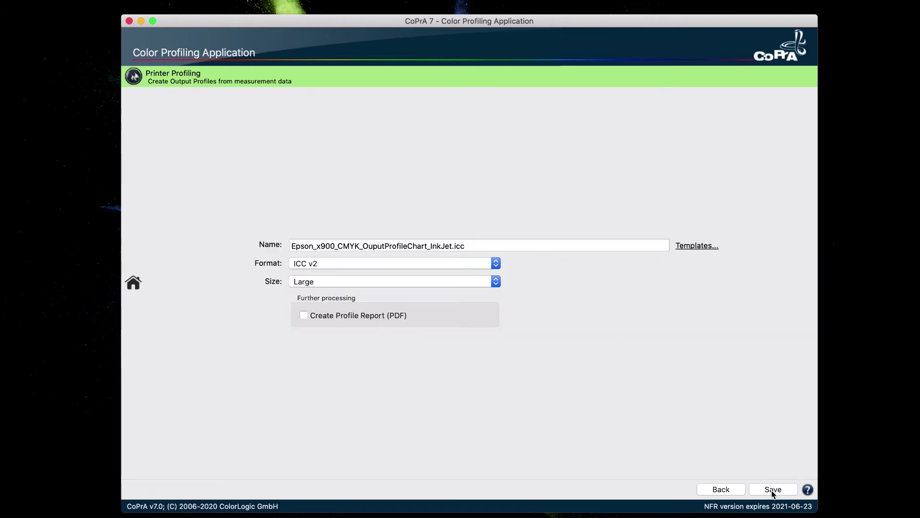
Choose Very Large as the profile size and save to calculate the Epson x900 InkJet profile.
left_click(382, 280)
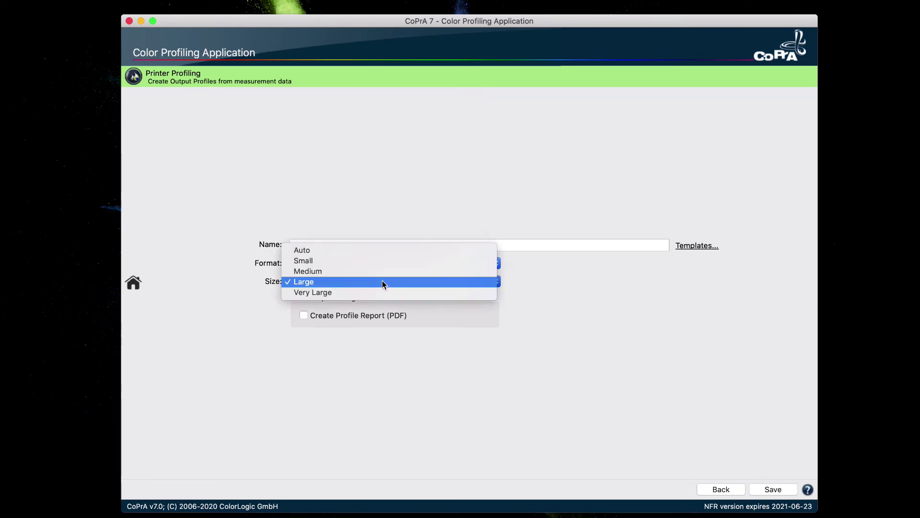
left_click(334, 292)
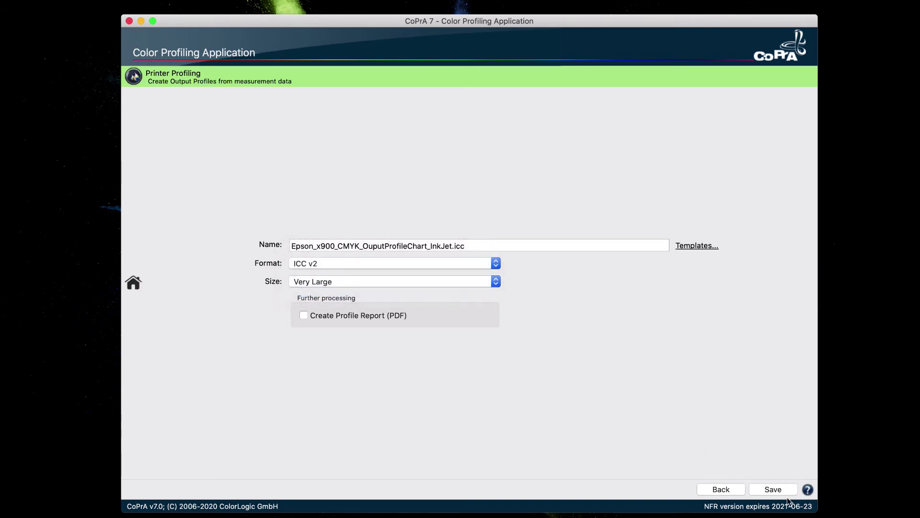
left_click(771, 491)
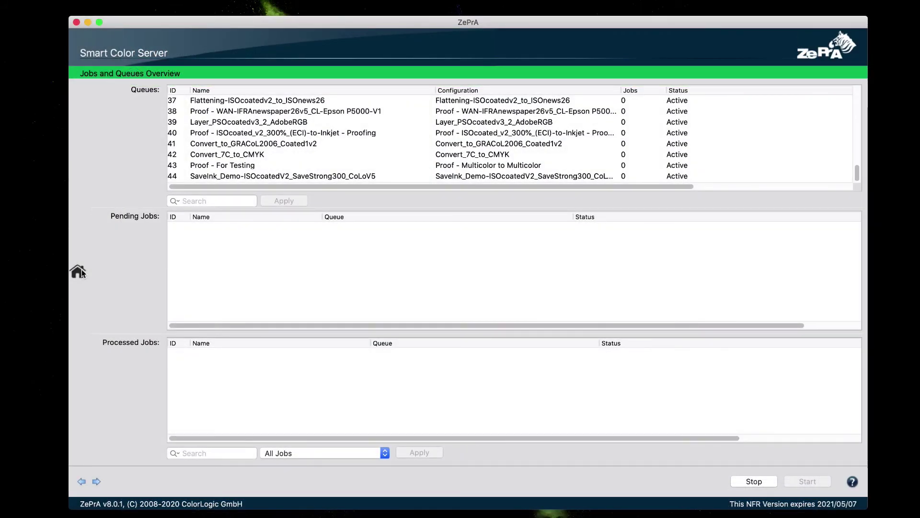
Start ZePrA's Auto Setup wizard and choose Proofing as the setup mode.
left_click(79, 270)
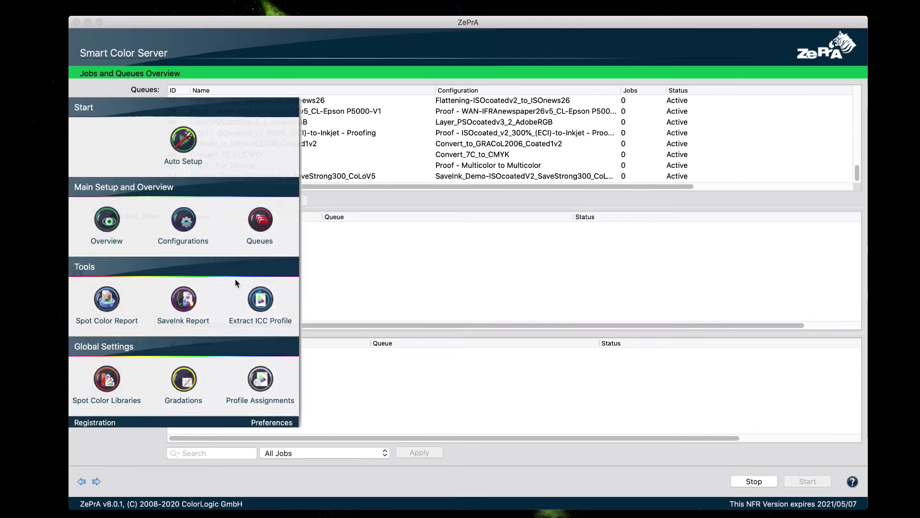
left_click(188, 151)
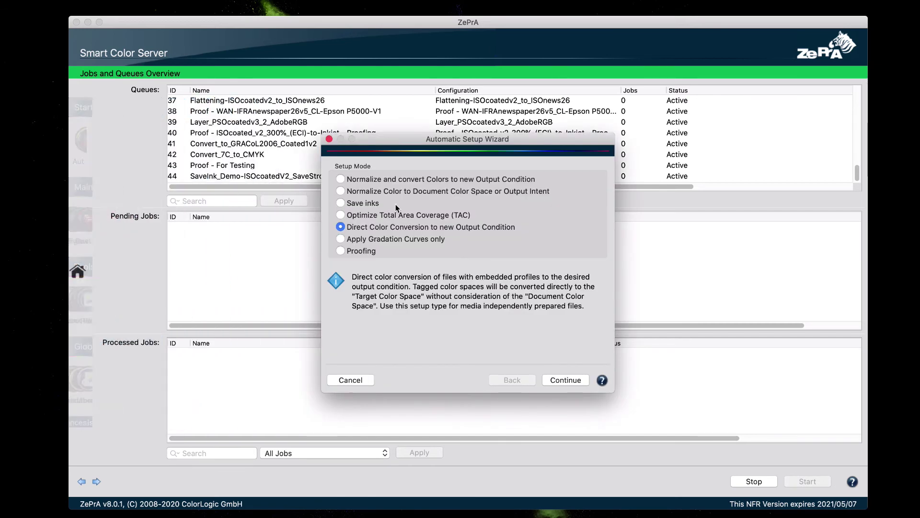
left_click(362, 253)
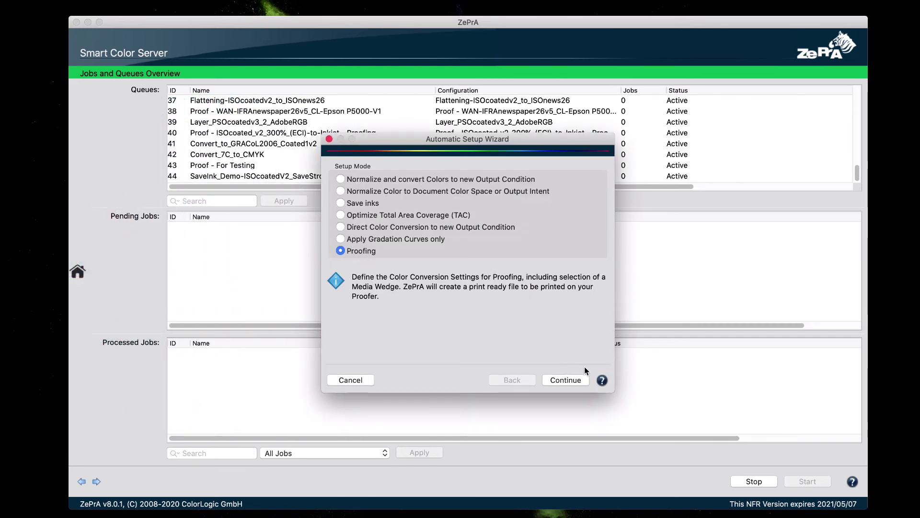
left_click(576, 380)
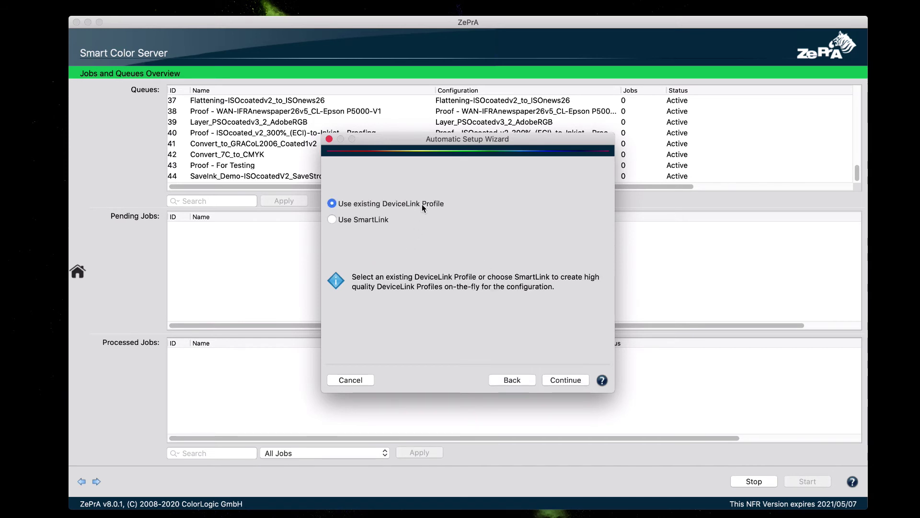
Use SmartLink for ISOcoated_v2_eci onto the Epson x900 InkJet profile, with a simulation-space media wedge.
left_click(382, 221)
left_click(565, 379)
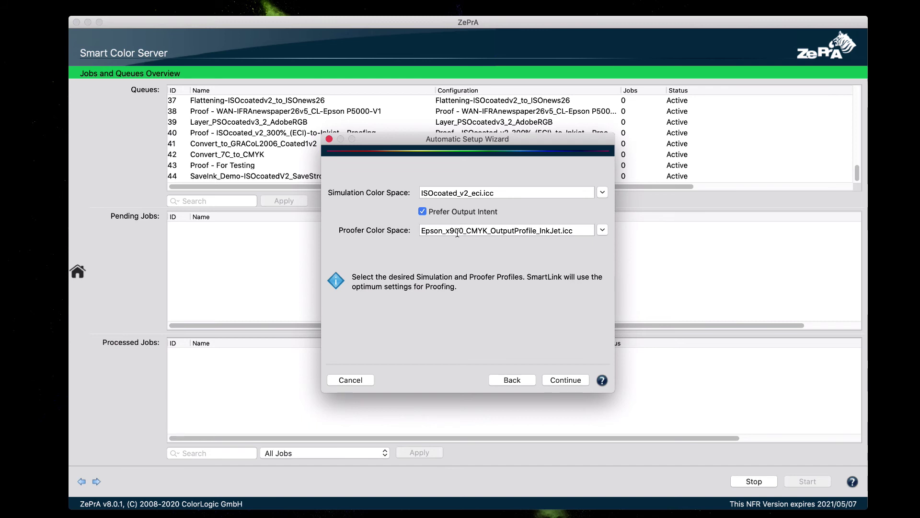
left_click(569, 381)
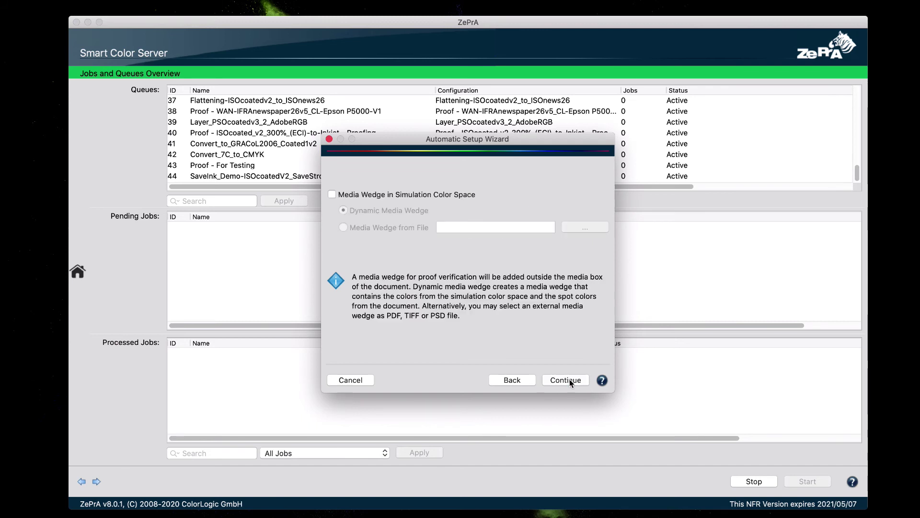
left_click(395, 194)
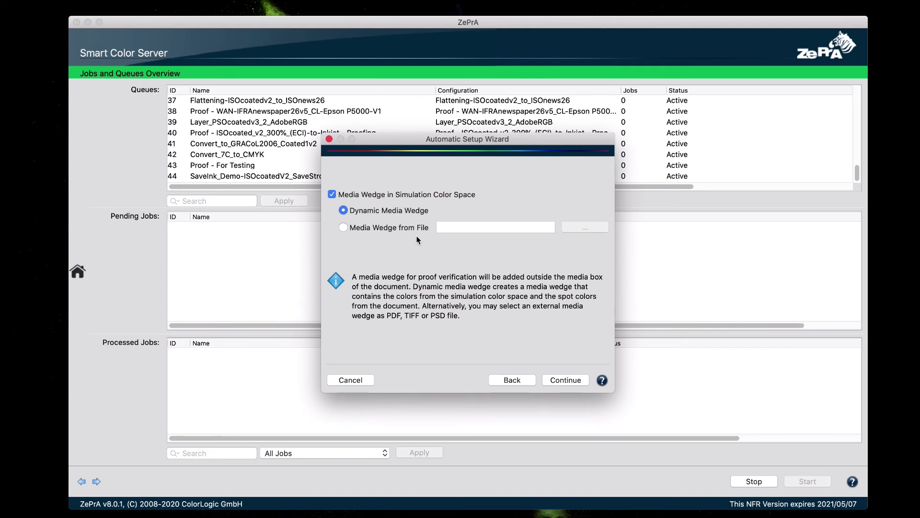
left_click(564, 380)
Create queue 45 and load Epson_x900_1440dpi10c_LINEARIZATION.icc gradation curves onto its CMYK channels.
left_click(564, 380)
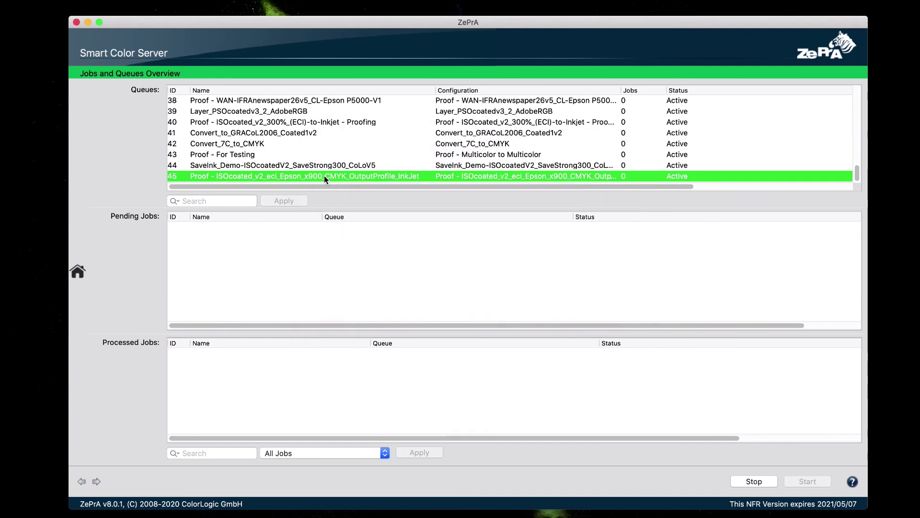
double_click(324, 176)
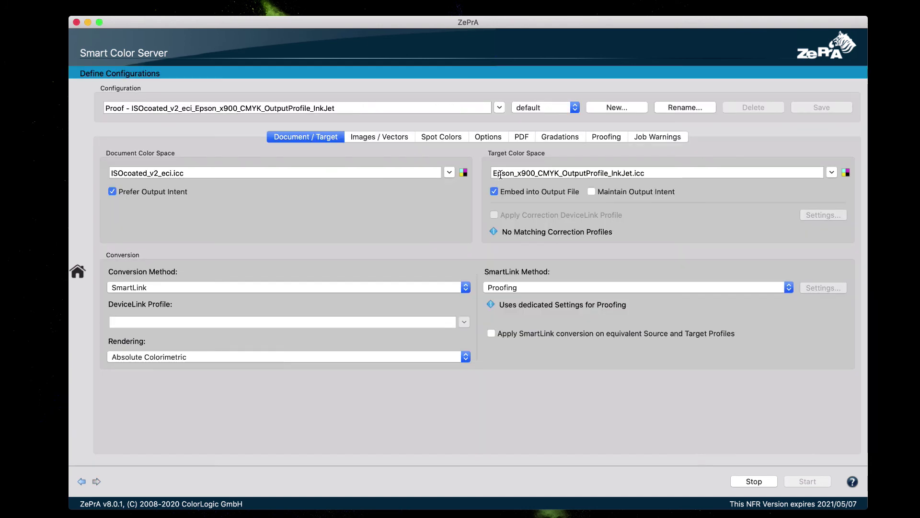
left_click(553, 138)
left_click(756, 438)
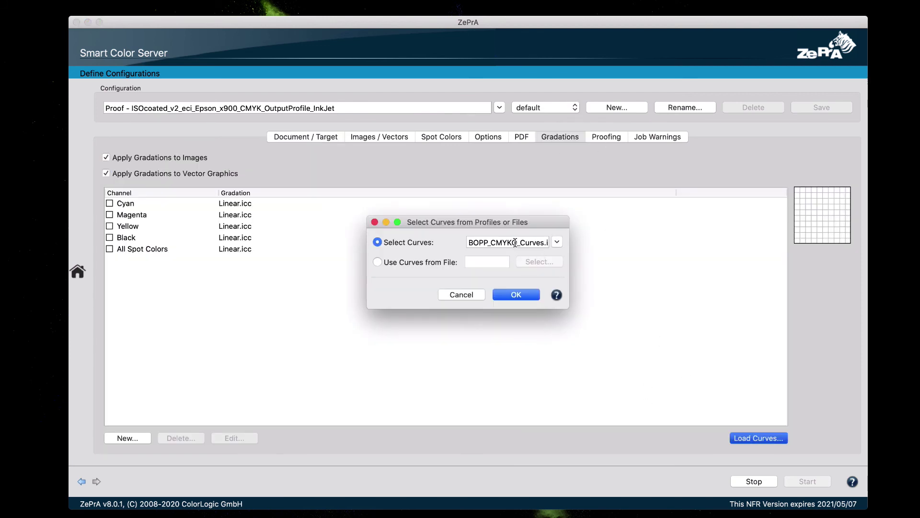
left_click(557, 242)
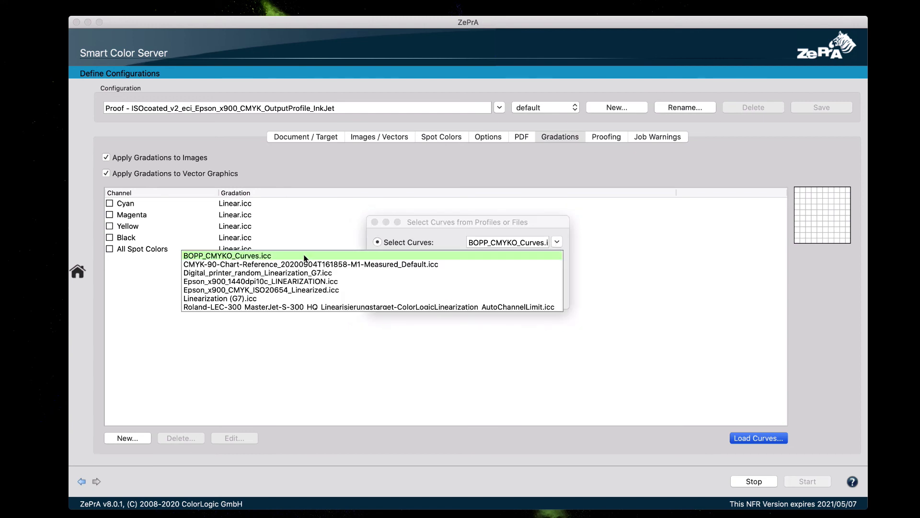
left_click(258, 281)
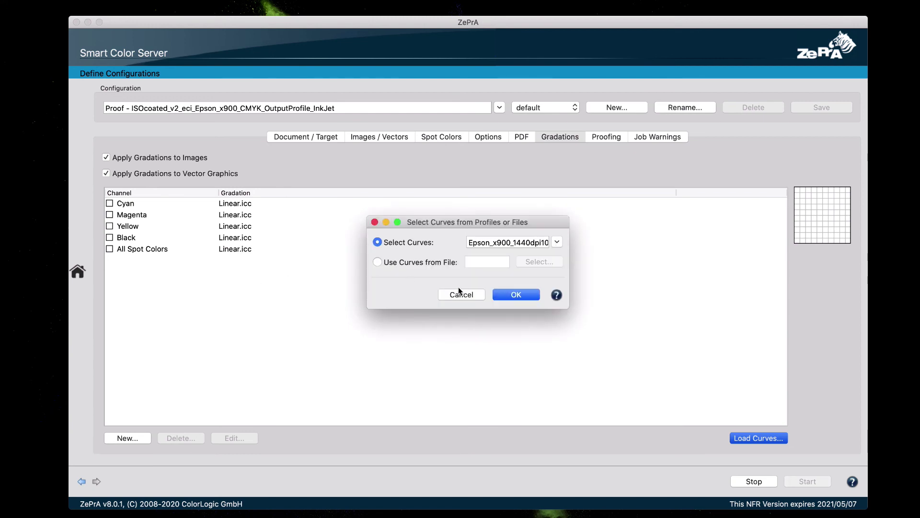
left_click(504, 294)
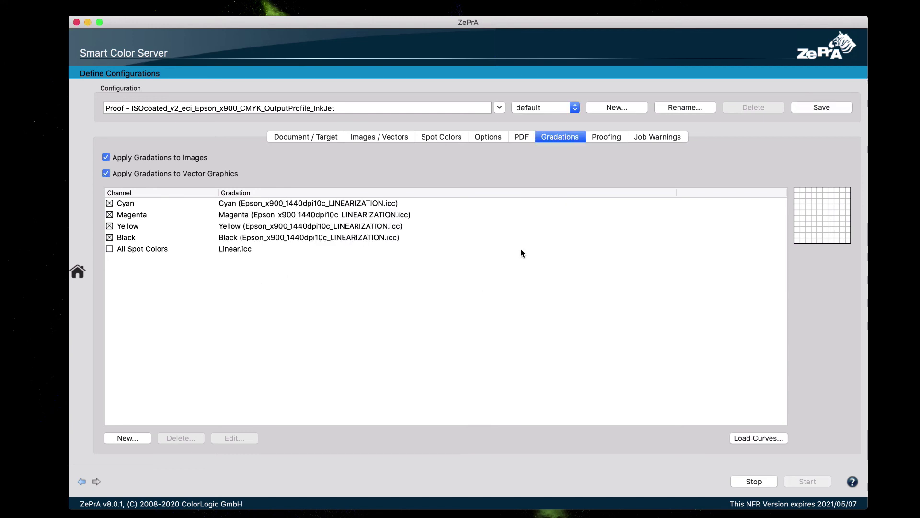
Tick Non Printing Colors in the media wedge exclude list, then save queue 45's configuration.
left_click(604, 139)
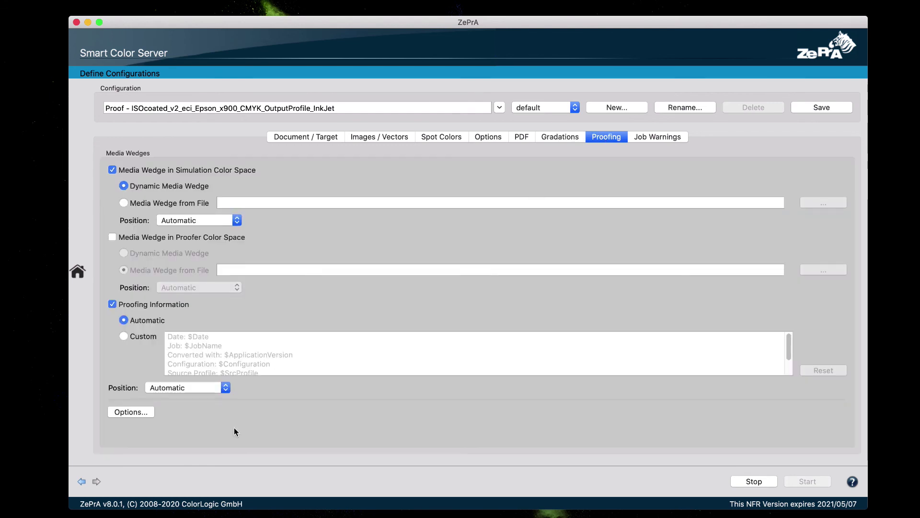
left_click(127, 413)
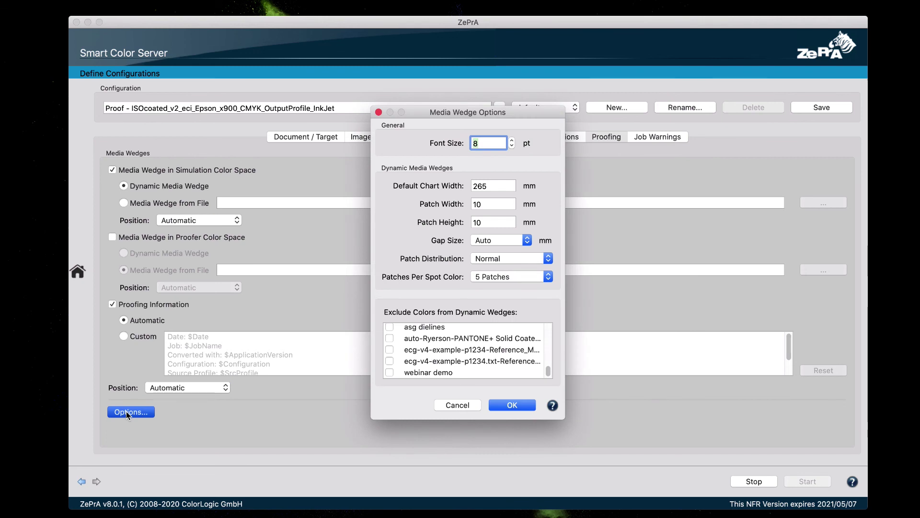
scroll(441, 362, "up", 15)
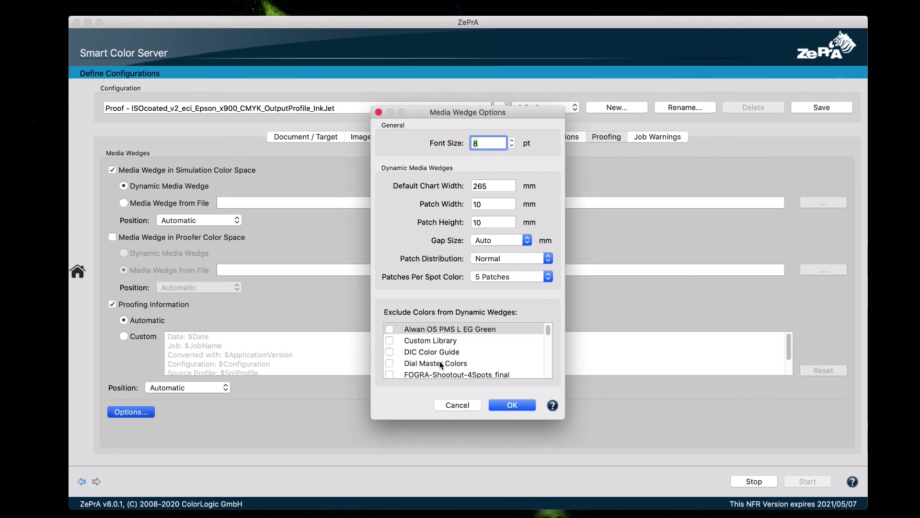
scroll(425, 358, "down", 5)
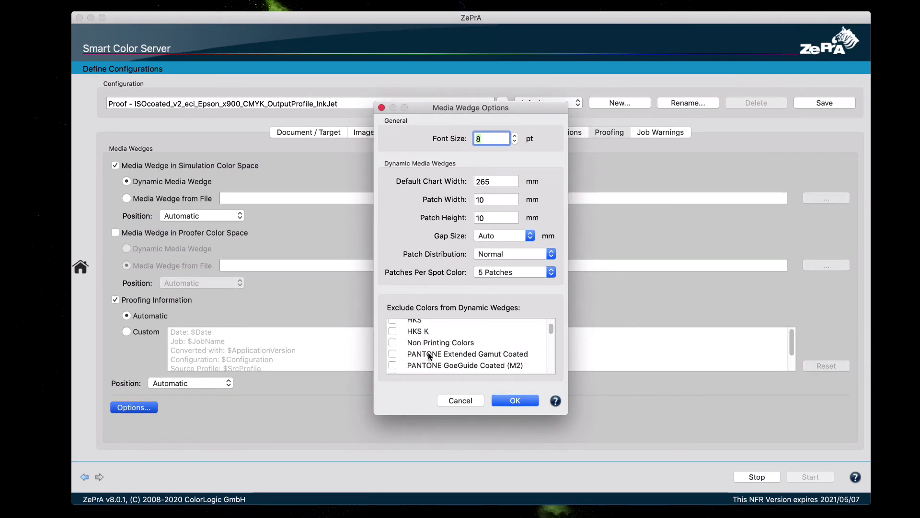
left_click(392, 341)
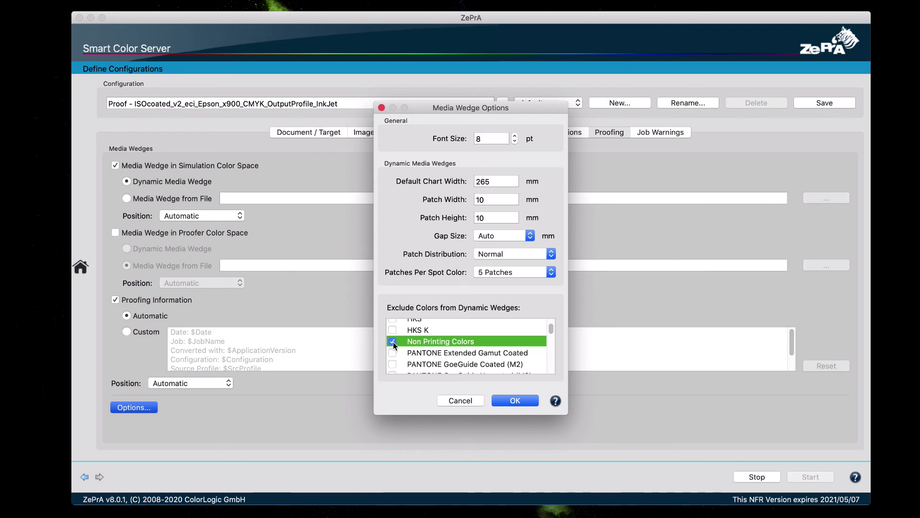
left_click(514, 401)
left_click(832, 102)
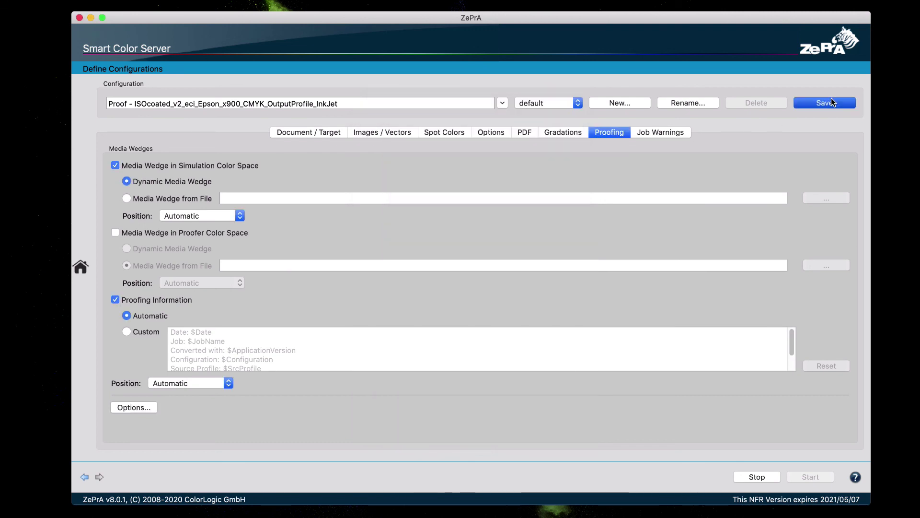
Drag CatFood_SpotColor.pdf onto queue 45 in the Jobs and Queues Overview.
mouse_move(81, 267)
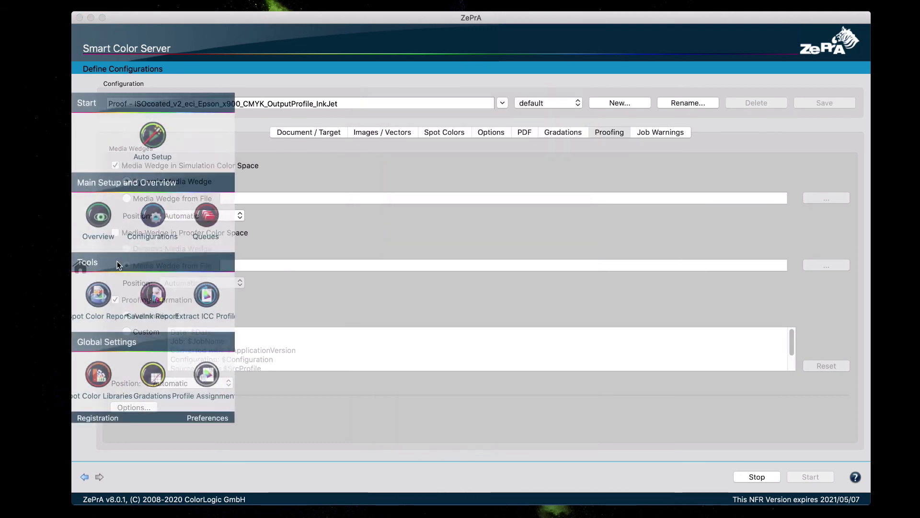
left_click(117, 223)
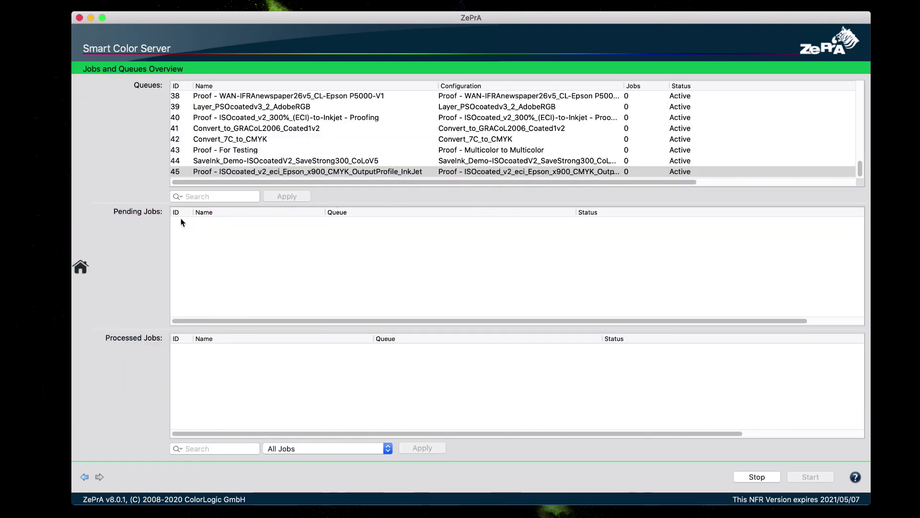
left_click_drag(254, 285, 228, 170)
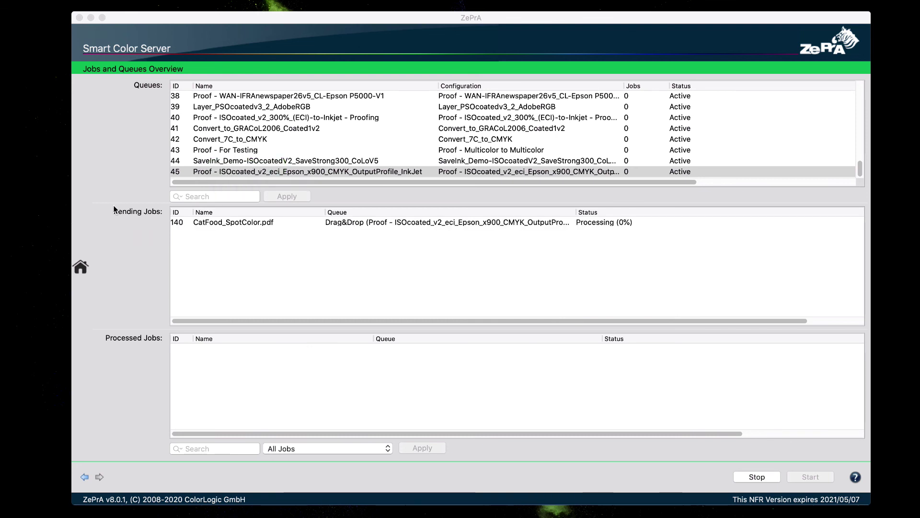